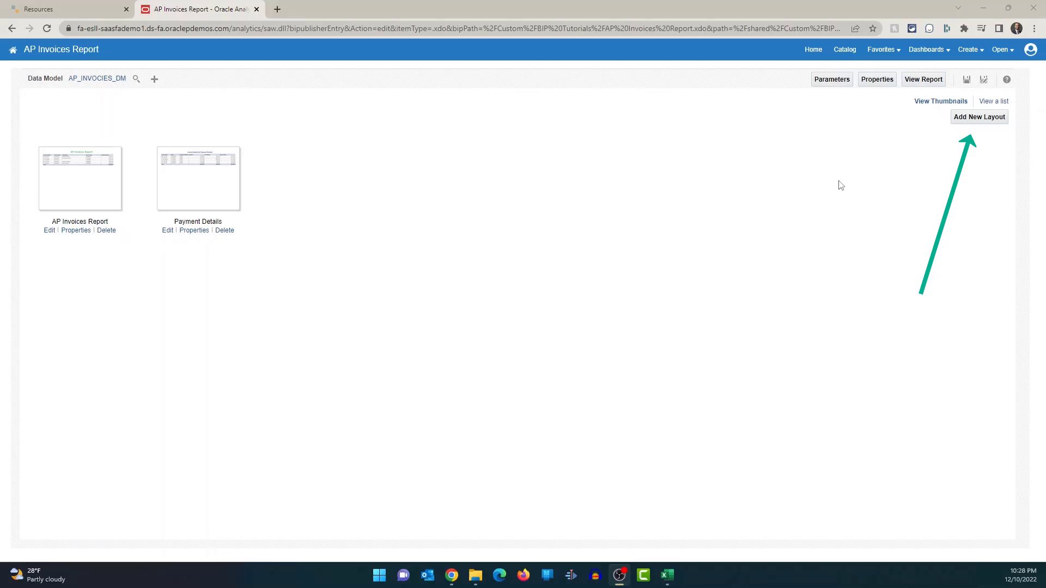
Step: Start a new layout for the AP Invoices report from the Blank basic template
key("Return")
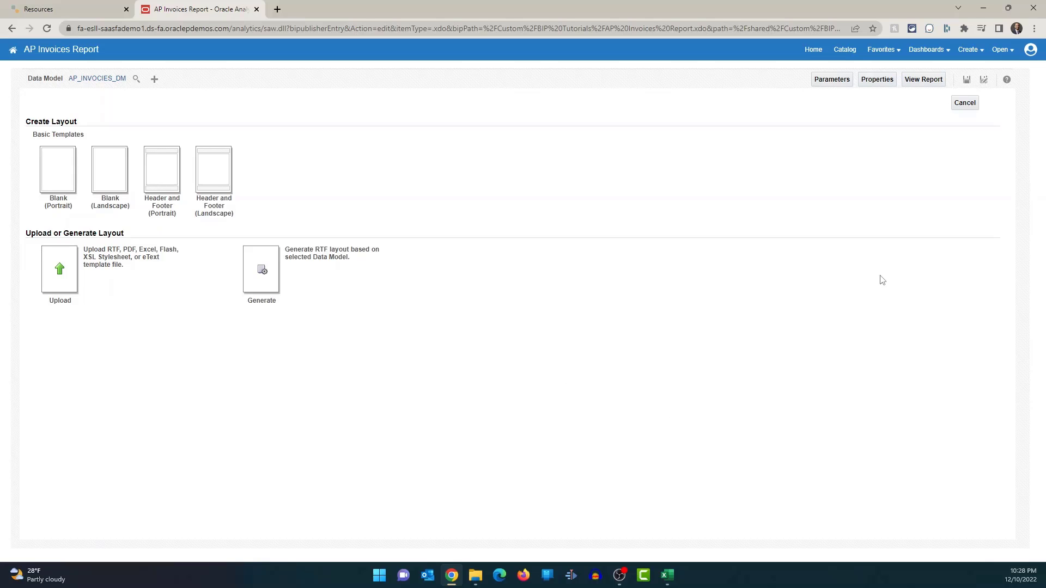
left_click(114, 177)
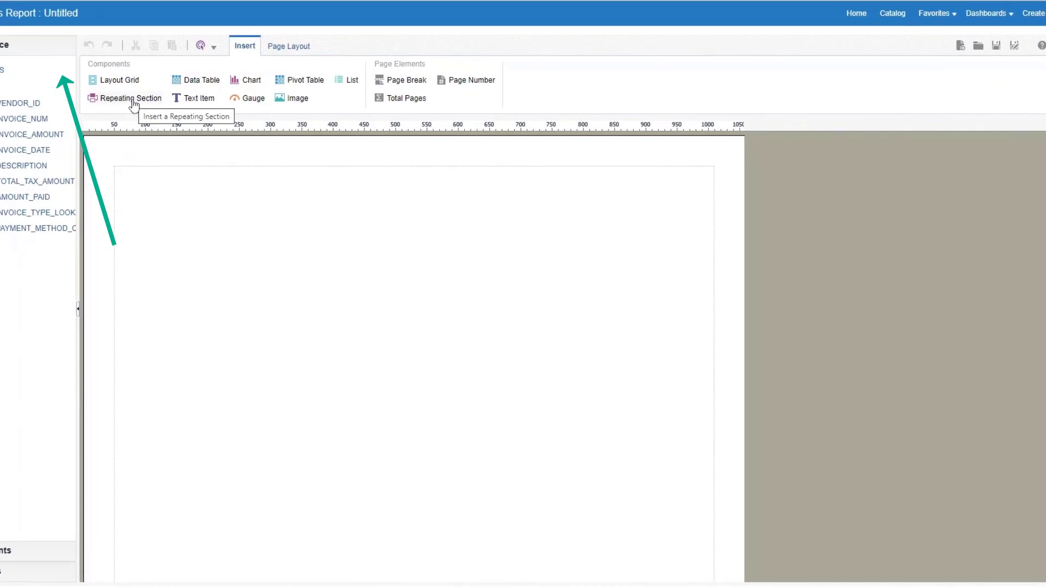
Step: Insert a repeating section grouped by INVOICE_TYPE_LOOKUP_CODE onto the empty page
left_click_drag(68, 71, 122, 182)
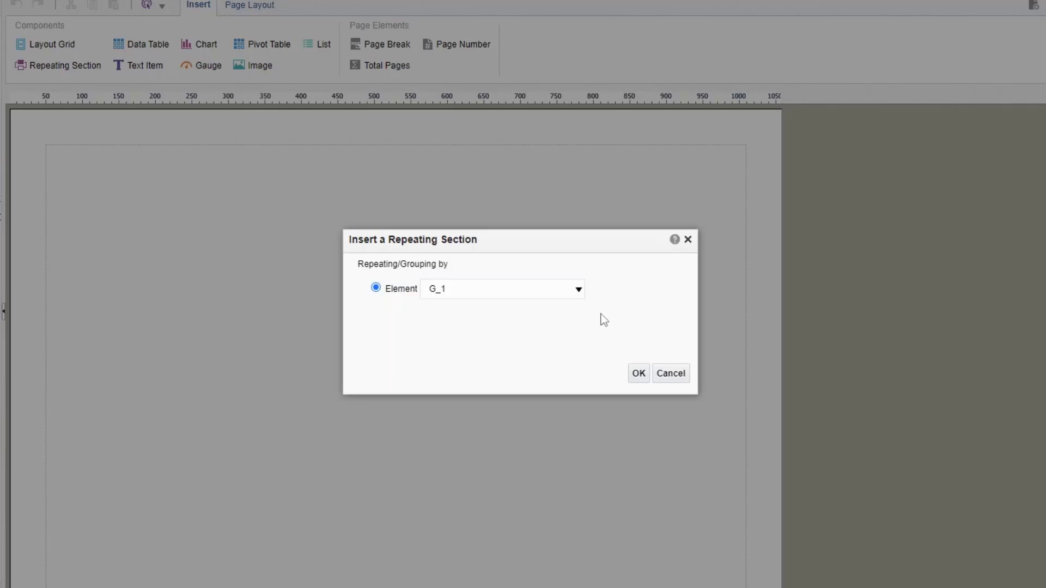
left_click(564, 294)
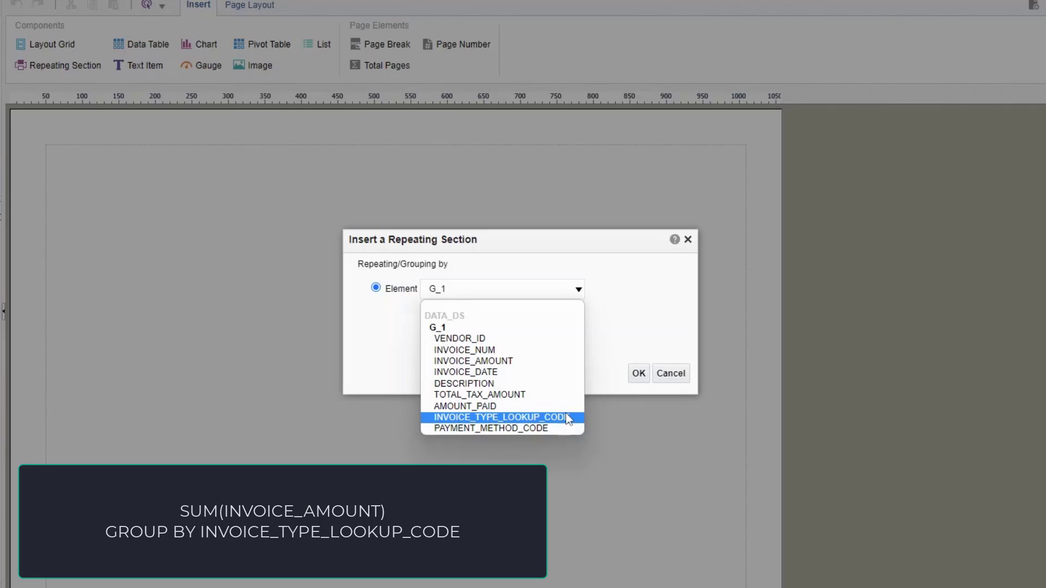
left_click(528, 417)
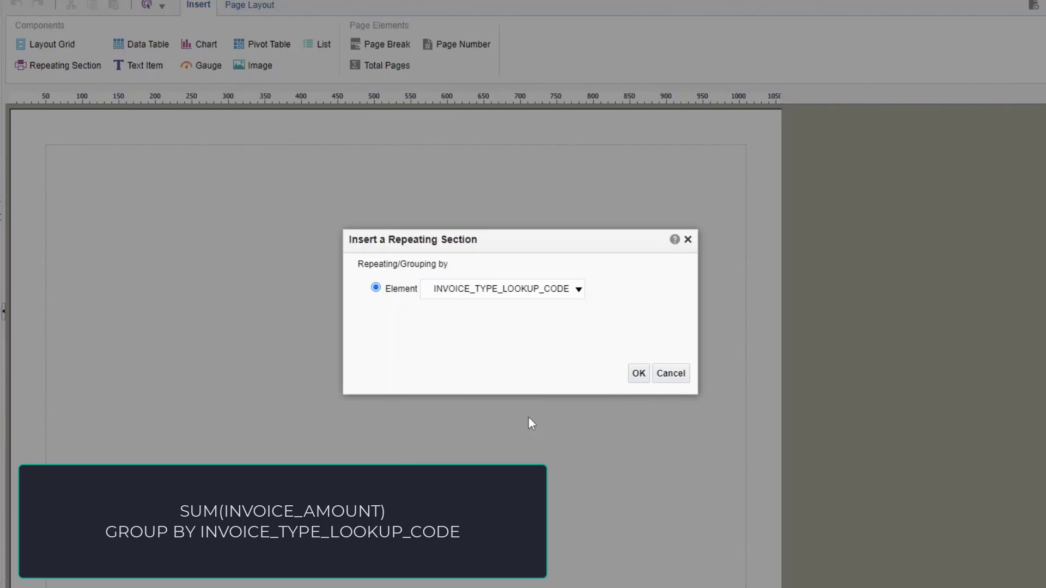
left_click(639, 374)
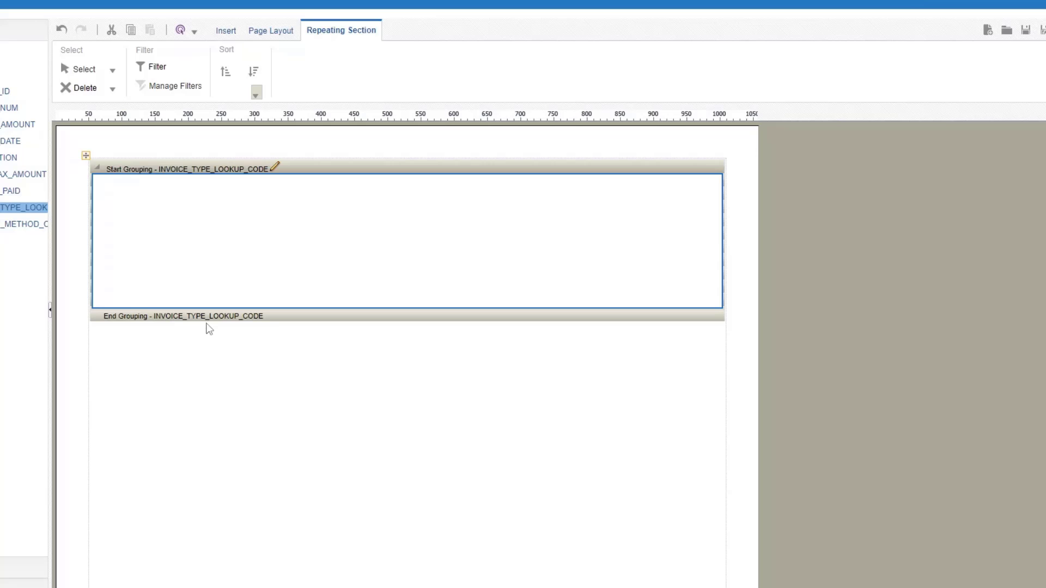
Step: Add a 1-row, 2-column grid in the section holding INVOICE_TYPE_LOOKUP_CODE and INVOICE_AMOUNT
left_click(228, 32)
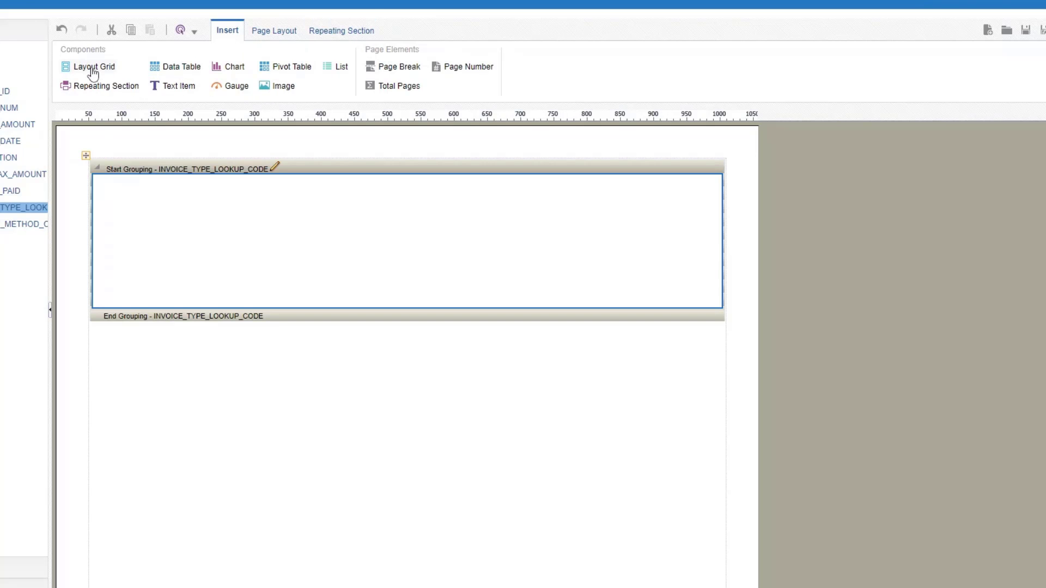
left_click_drag(90, 68, 158, 210)
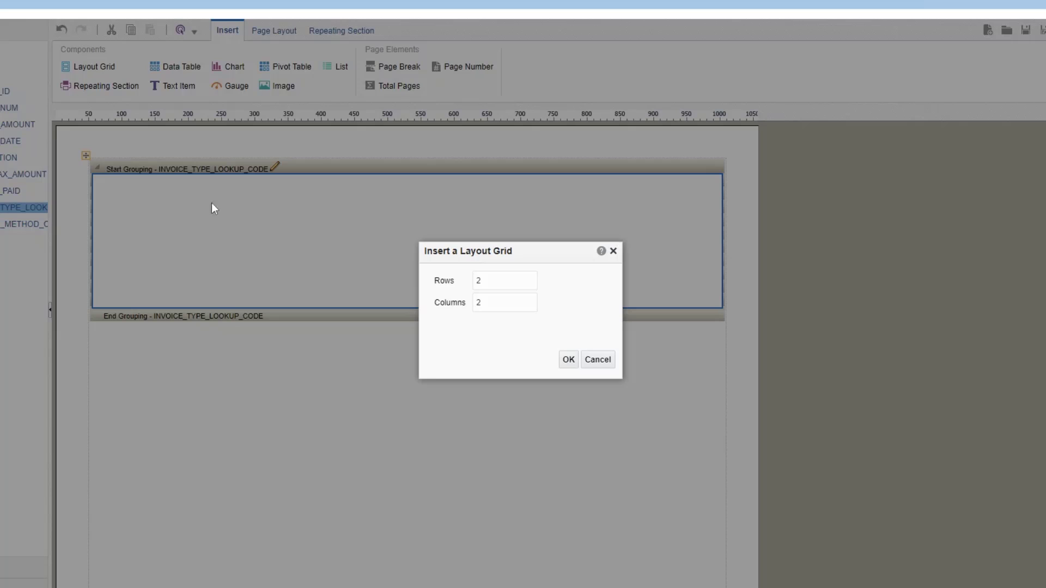
left_click_drag(490, 285, 420, 299)
type("1")
left_click(568, 360)
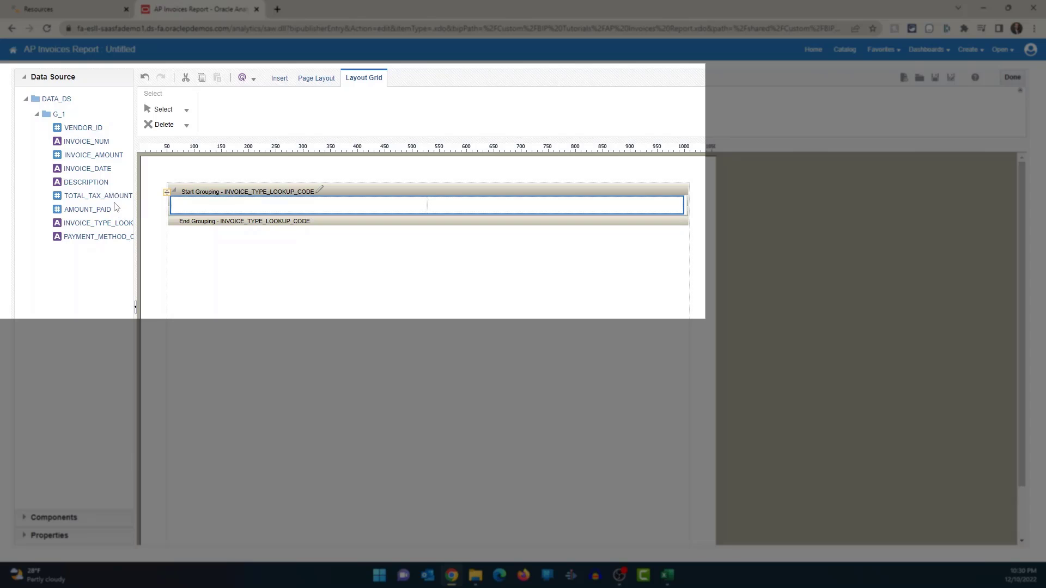
left_click_drag(109, 224, 251, 218)
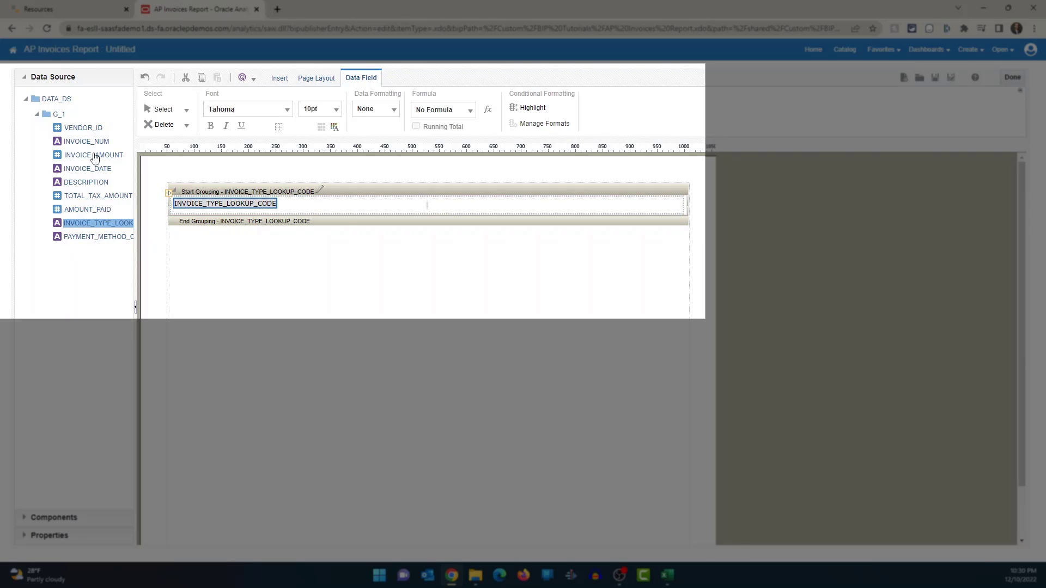
left_click_drag(93, 158, 475, 211)
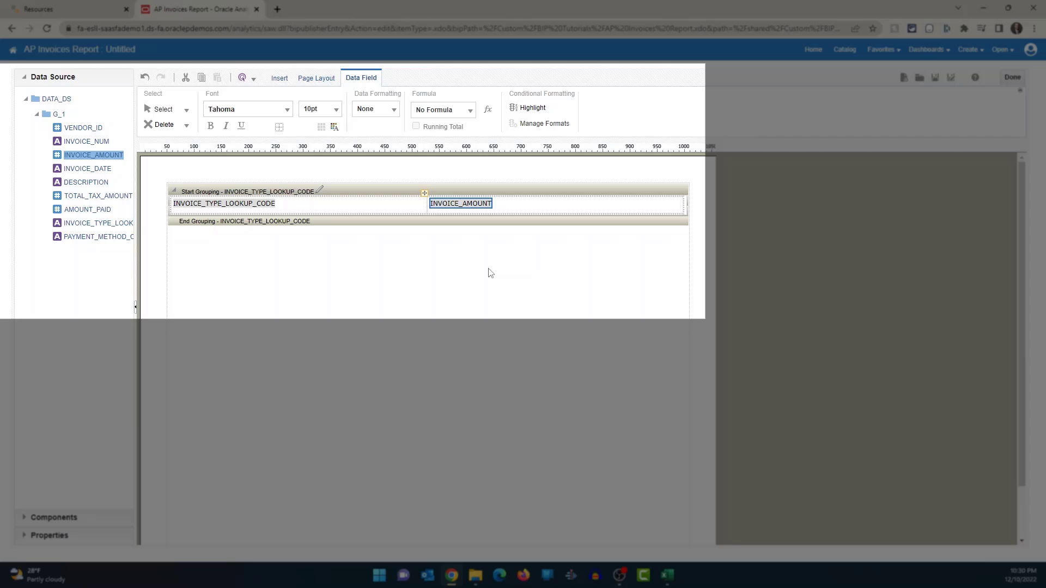
Step: Save the layout with the name 'Invoice Amounts By Type'
left_click(935, 78)
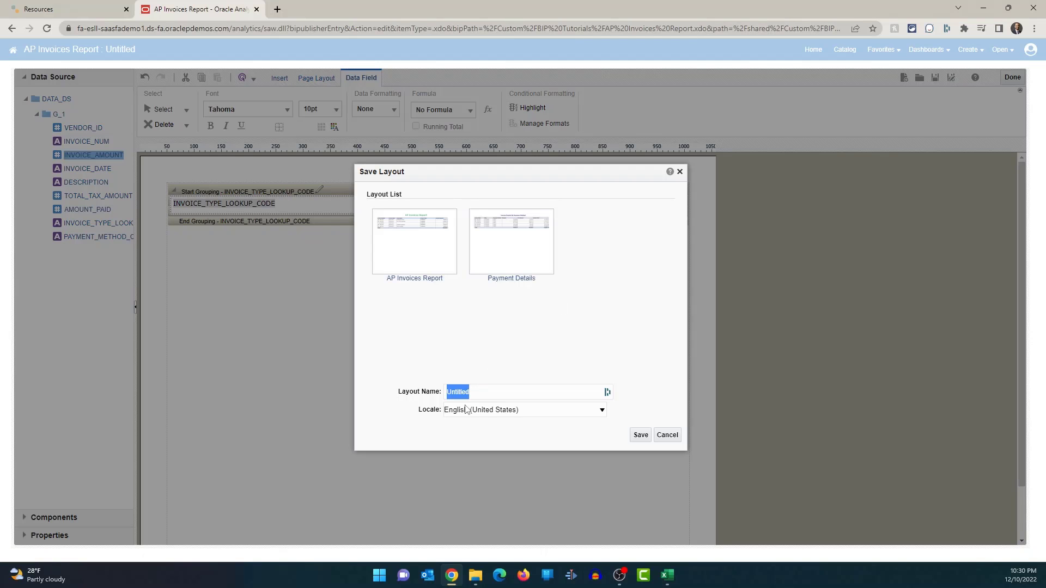
type("Inboiv")
key("BackSpace")
key("BackSpace")
key("BackSpace")
type("ce Amountss By Typ")
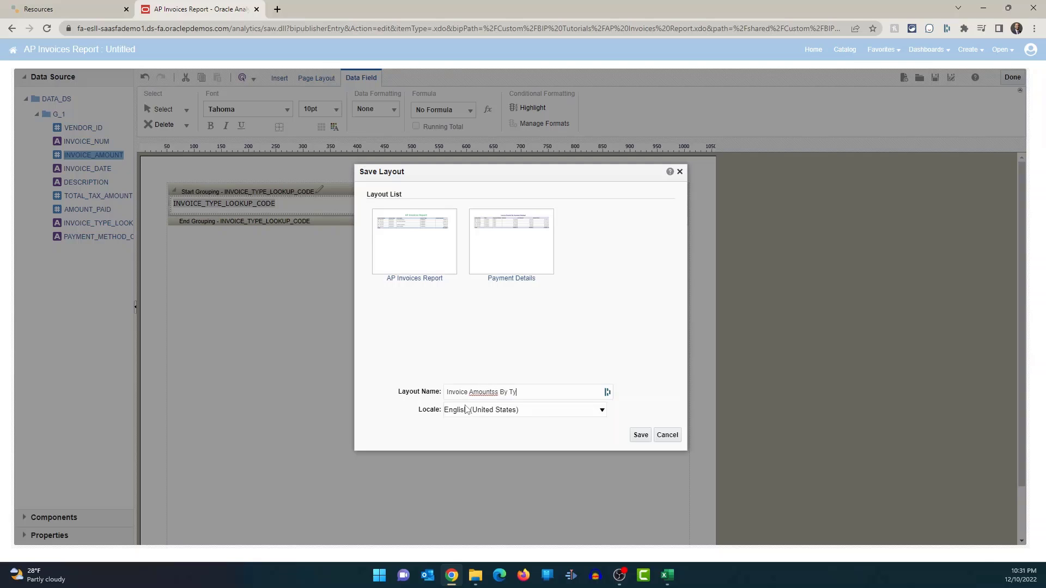
type("e")
key("BackSpace")
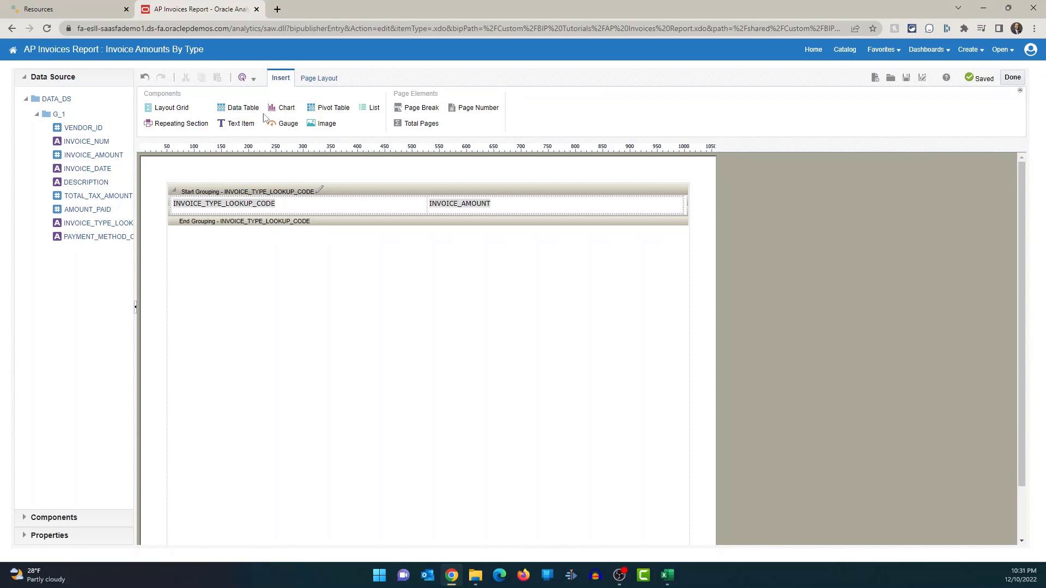
Step: Render the layout as PDF and review the invoice types AWT through STANDARD with amounts
left_click(254, 80)
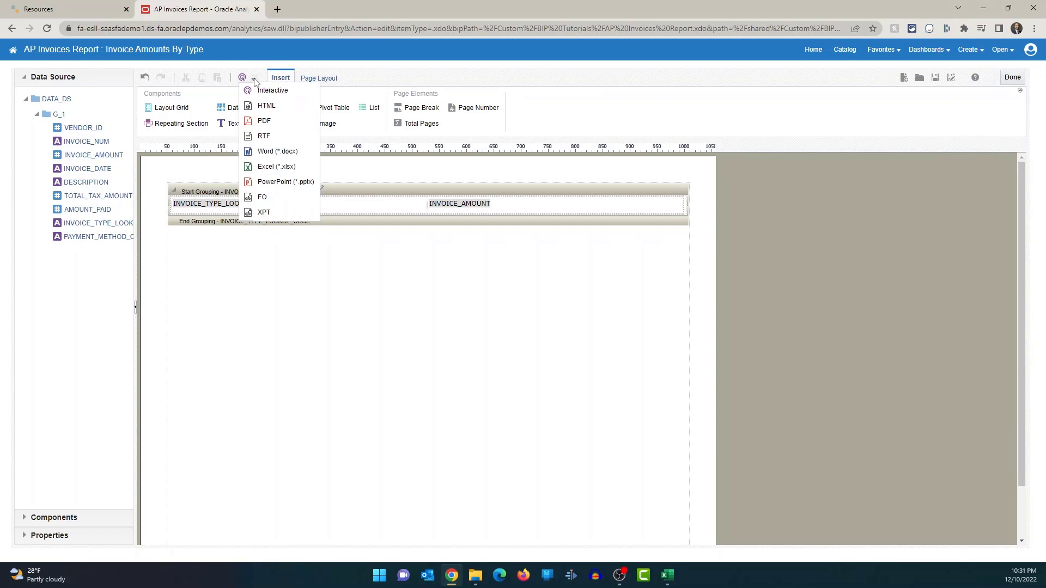
left_click(267, 121)
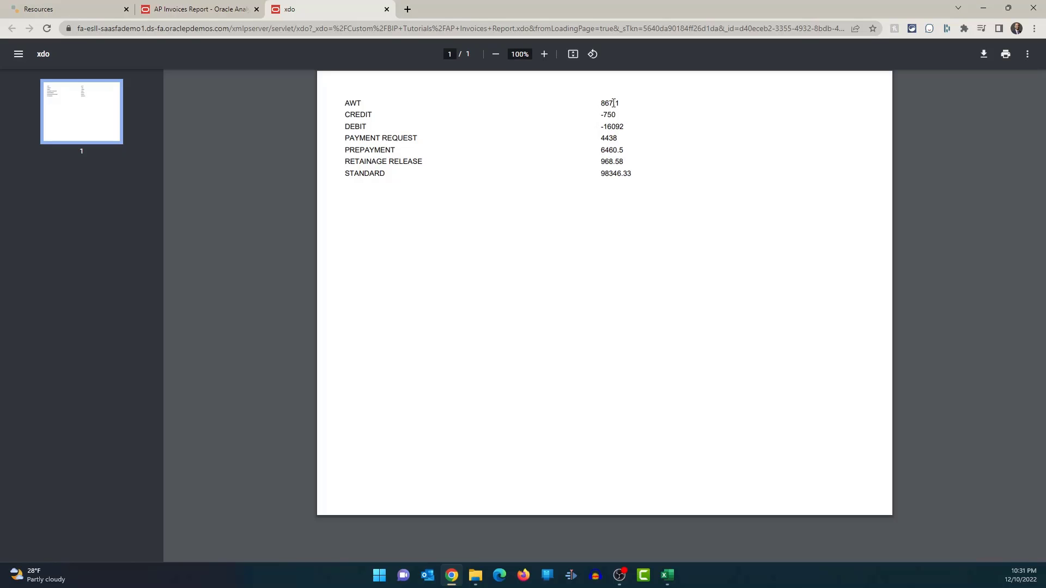
left_click_drag(601, 103, 632, 170)
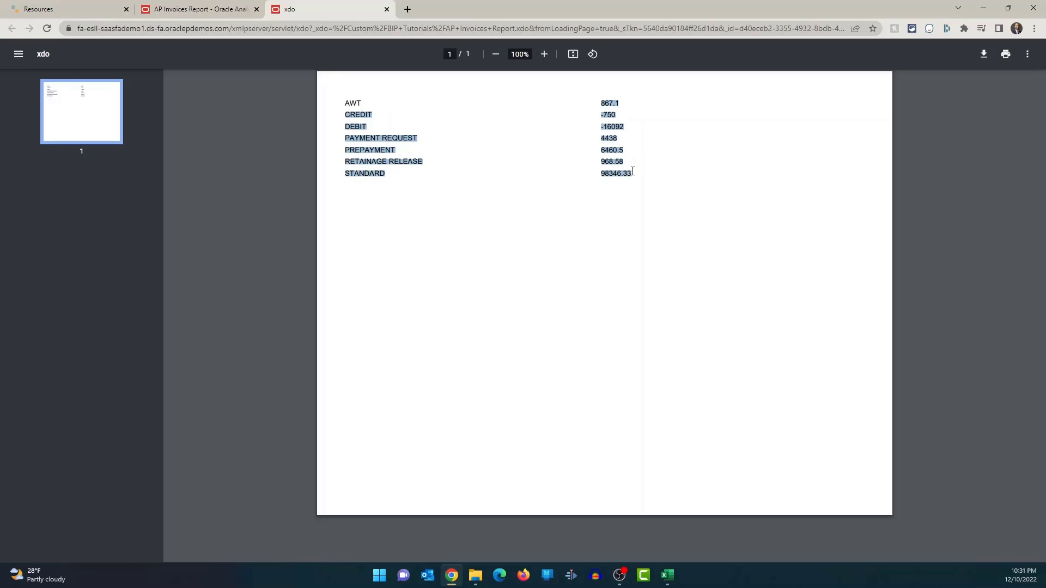
left_click(649, 180)
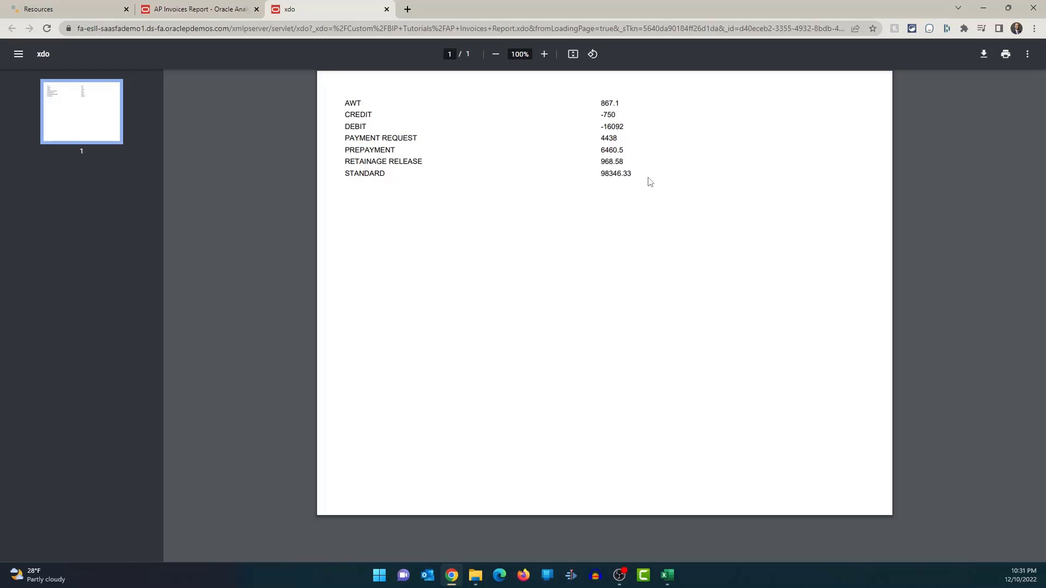
Step: Widen column H of the Excel PivotTable, then go back to the PDF report in Chrome
left_click(668, 575)
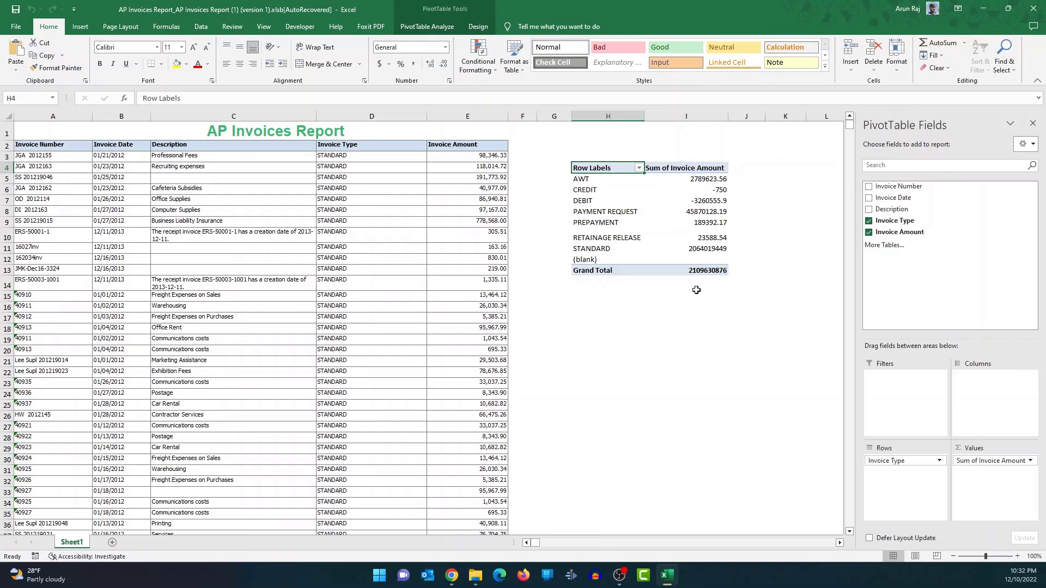
left_click_drag(645, 116, 673, 116)
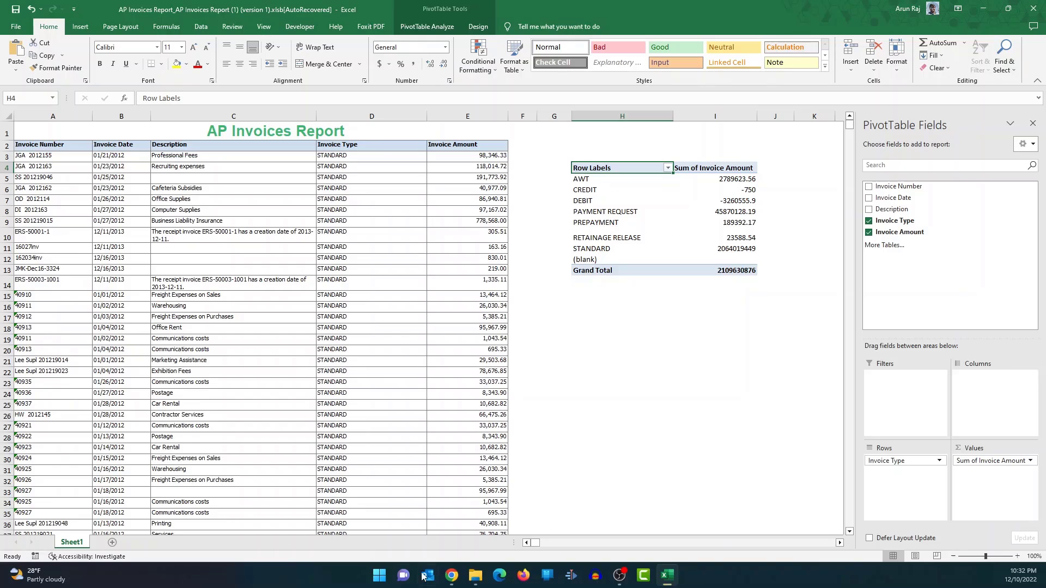
left_click(451, 575)
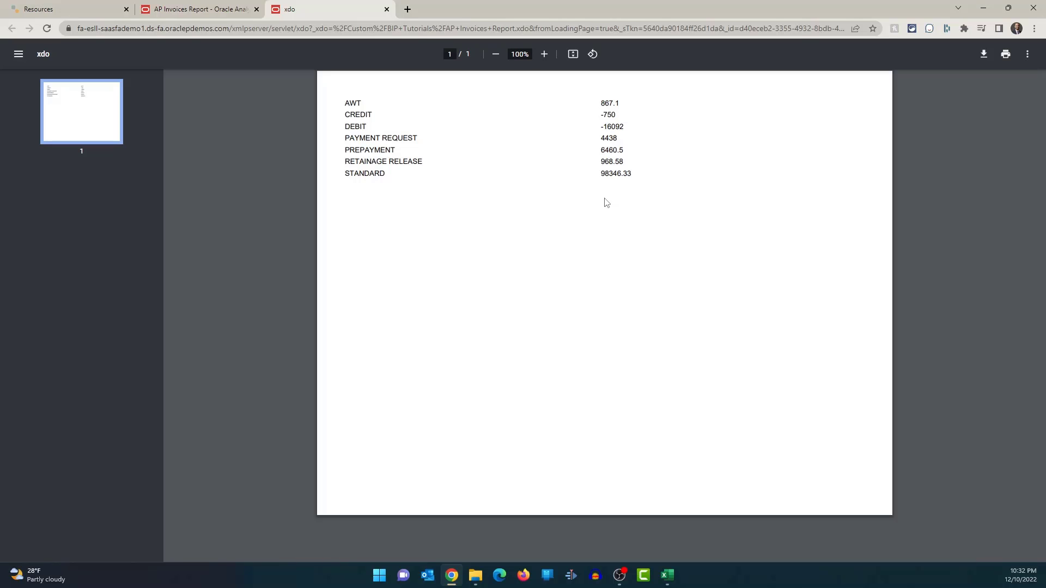
Step: Narrow both grid columns and select the INVOICE_TYPE_LOOKUP_CODE and INVOICE_AMOUNT cells
left_click(387, 10)
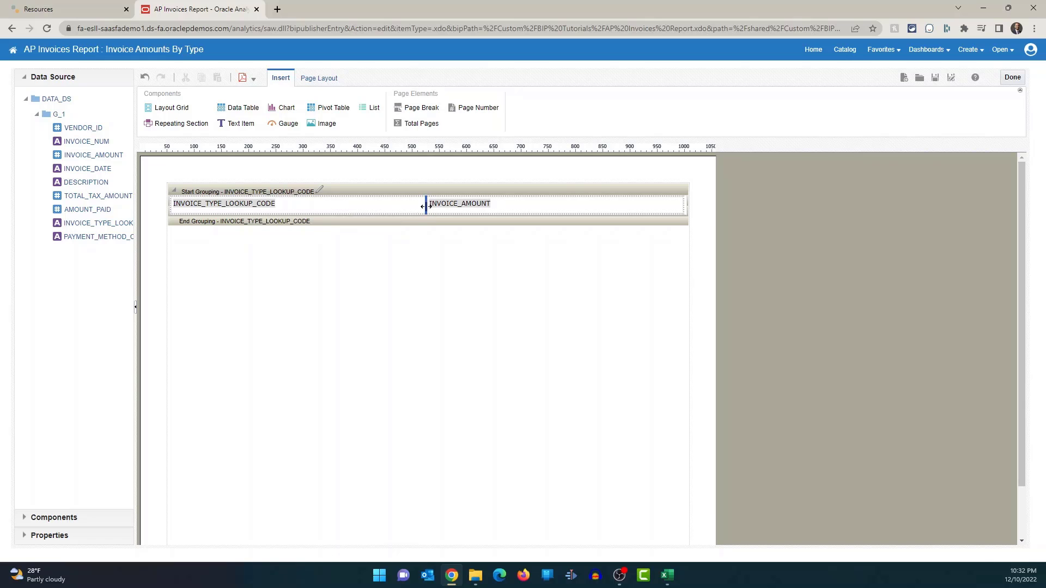
left_click_drag(426, 207, 324, 206)
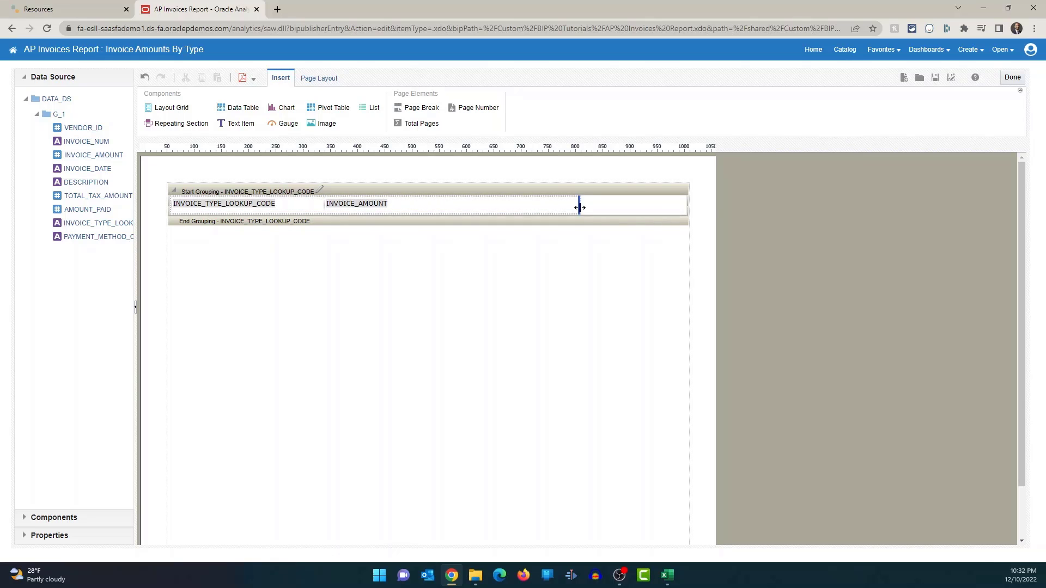
left_click_drag(580, 207, 417, 207)
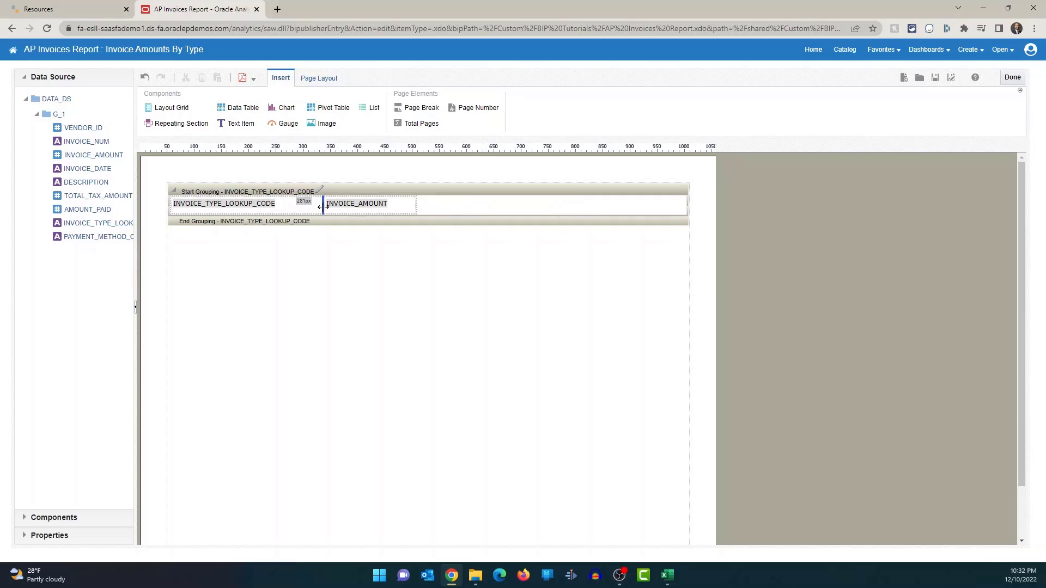
left_click_drag(323, 206, 298, 206)
left_click(290, 206)
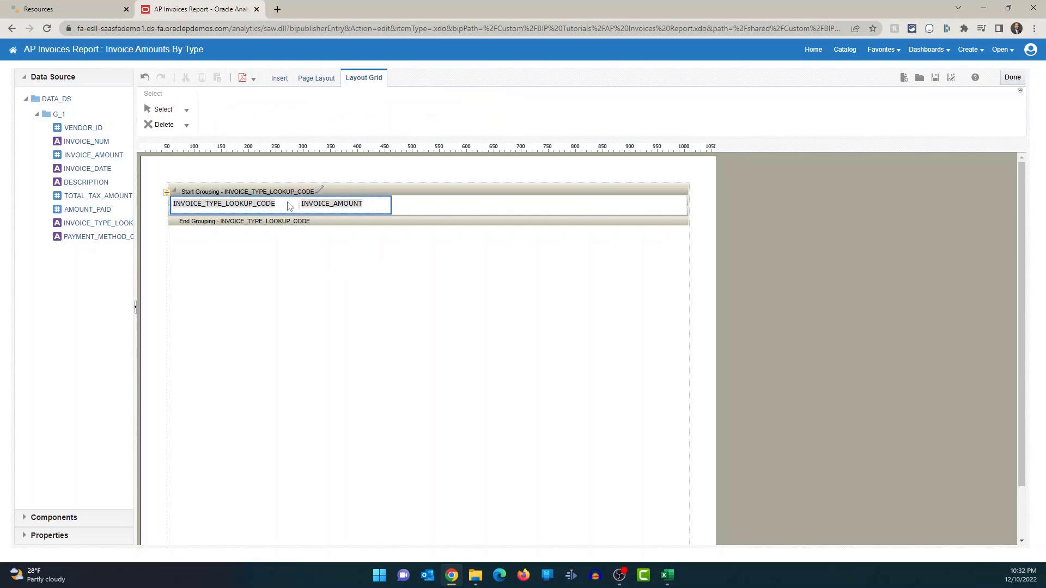
left_click(289, 207)
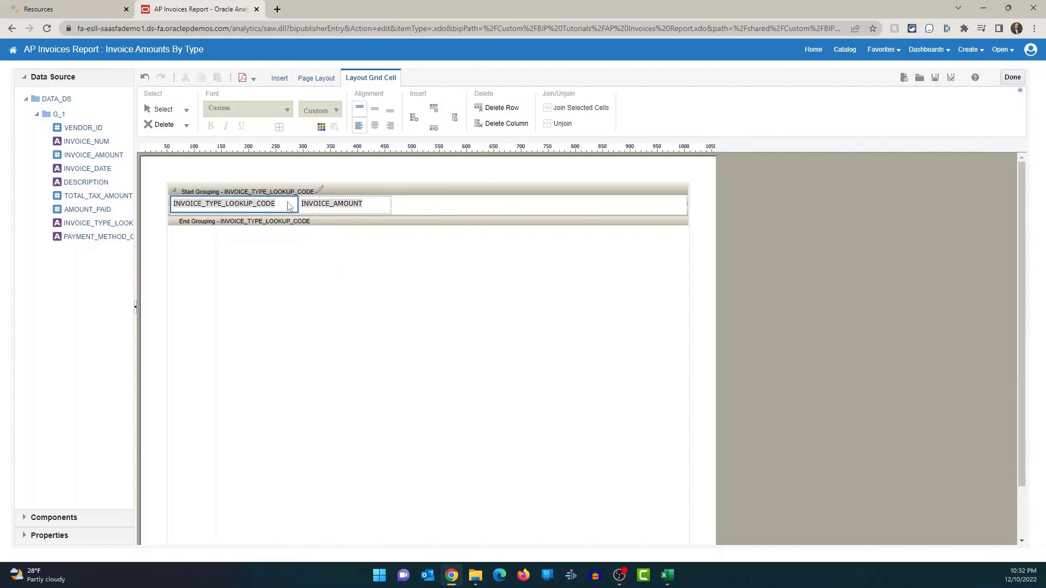
left_click(378, 209, "ctrl")
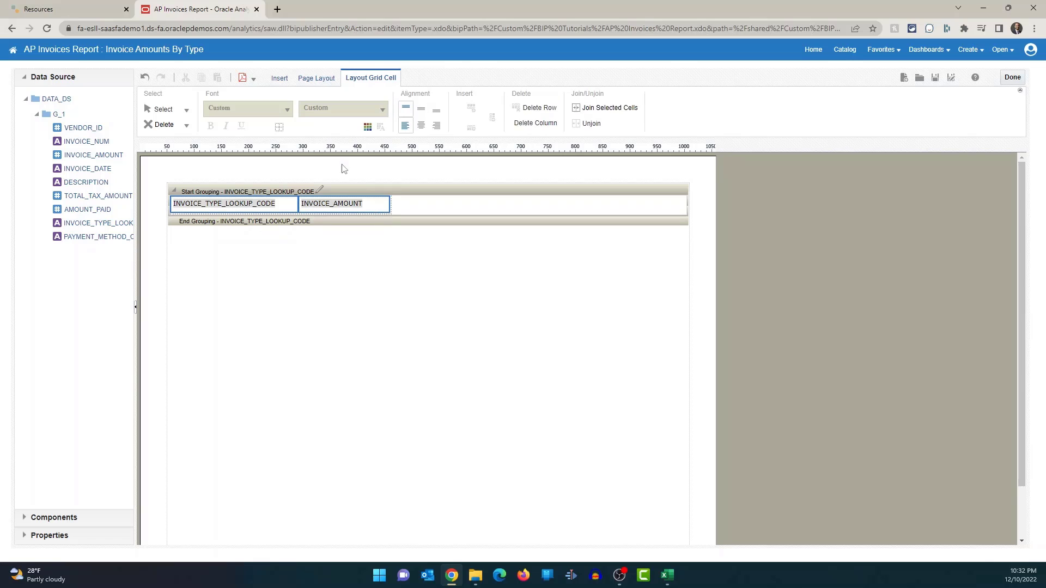
Step: Give the selected cells a 2 px dashed wheat border on all sides
left_click(278, 130)
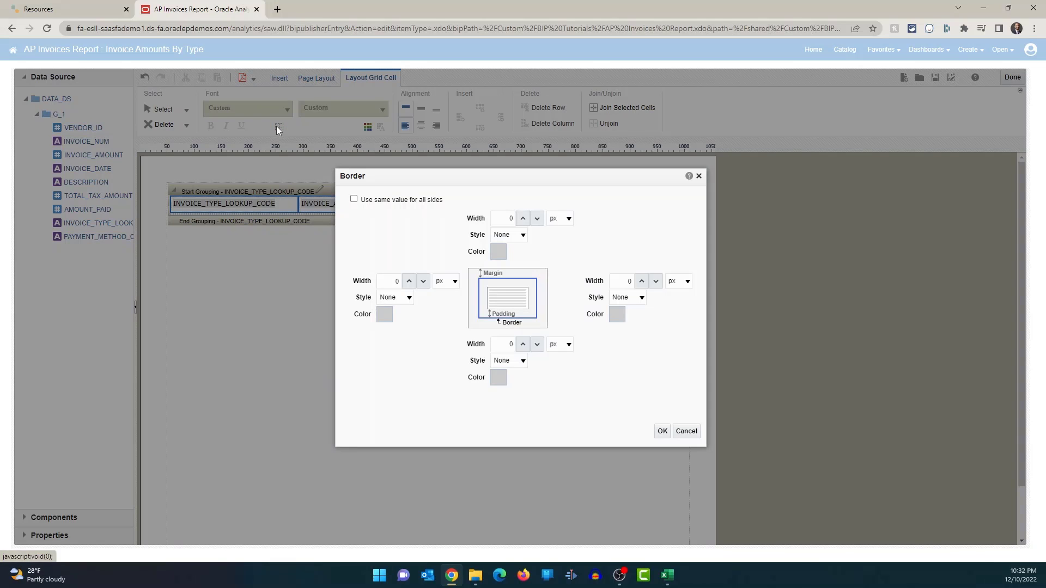
left_click(354, 200)
left_click(525, 219)
left_click(524, 218)
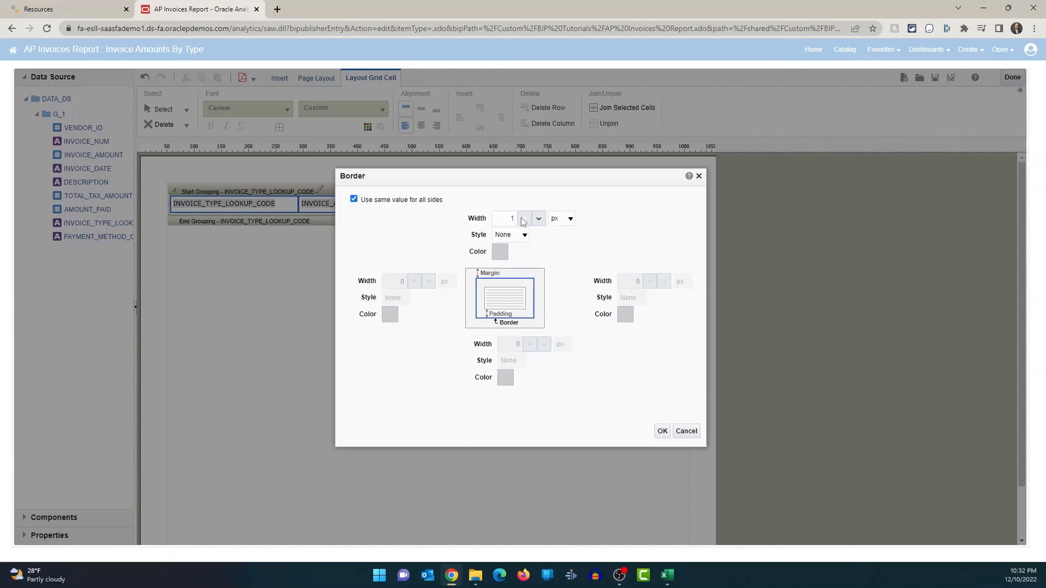
left_click(524, 235)
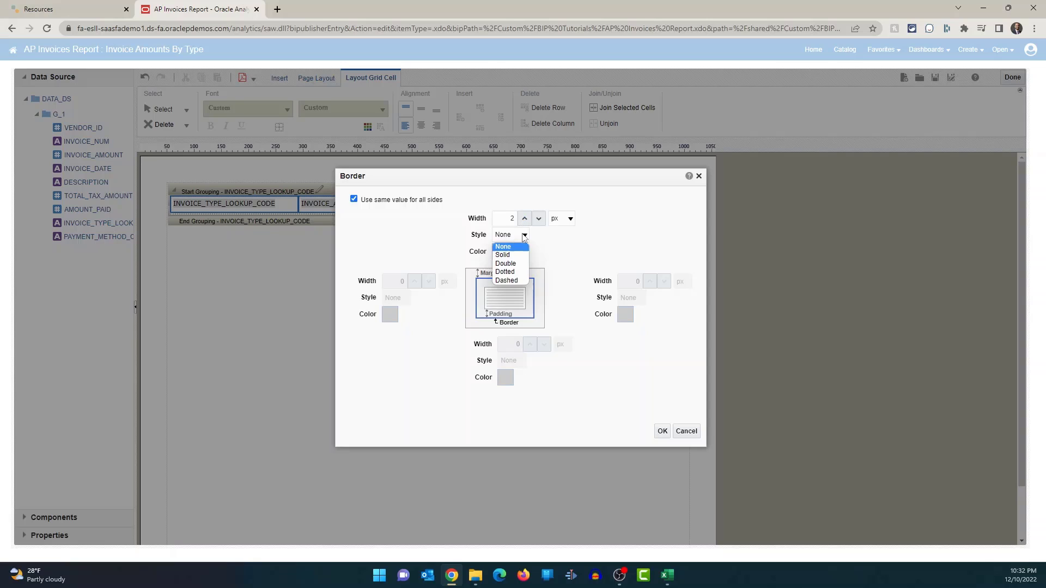
left_click(509, 281)
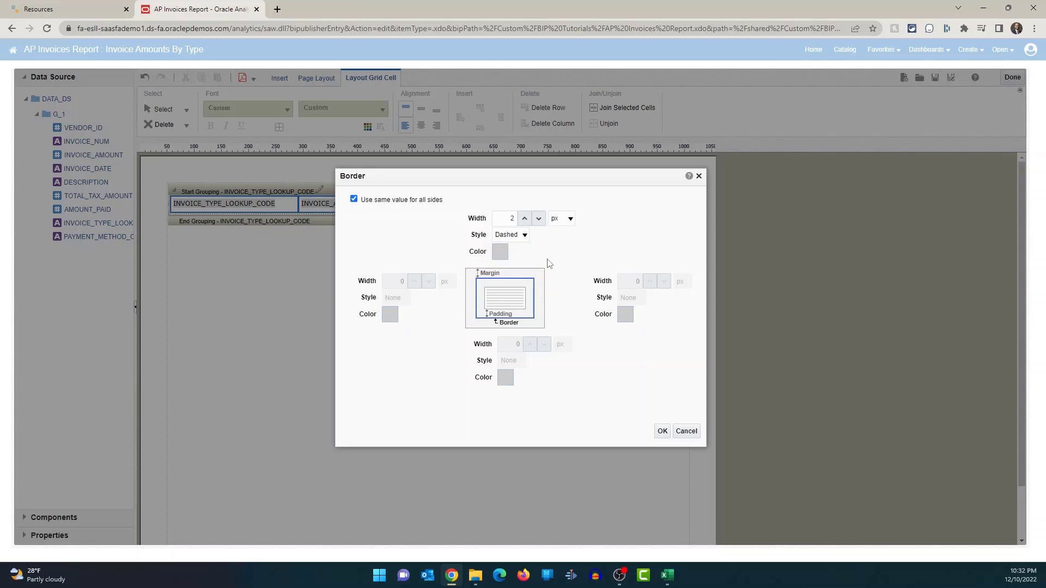
left_click(500, 251)
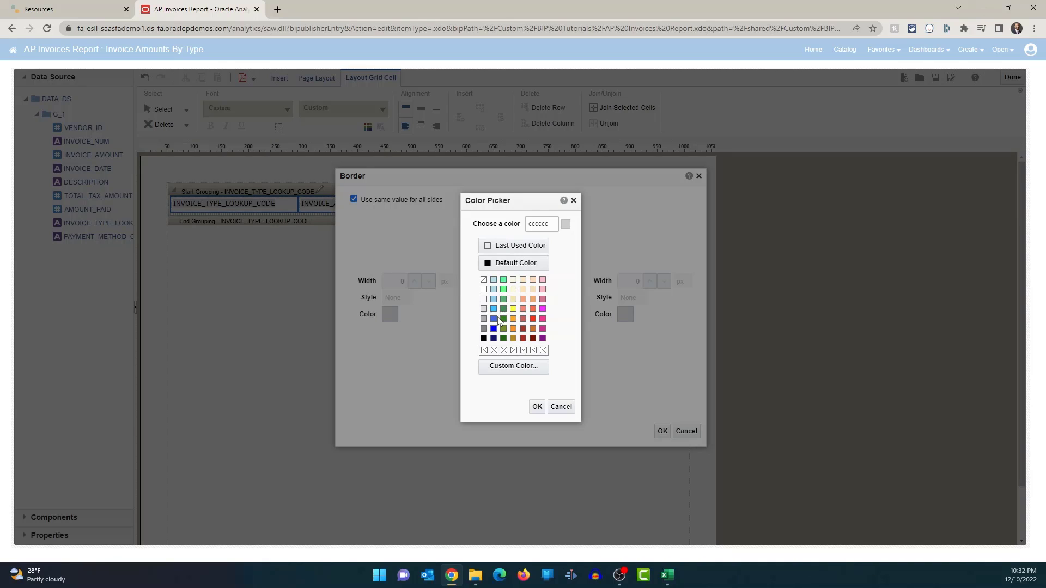
left_click(532, 289)
left_click(537, 407)
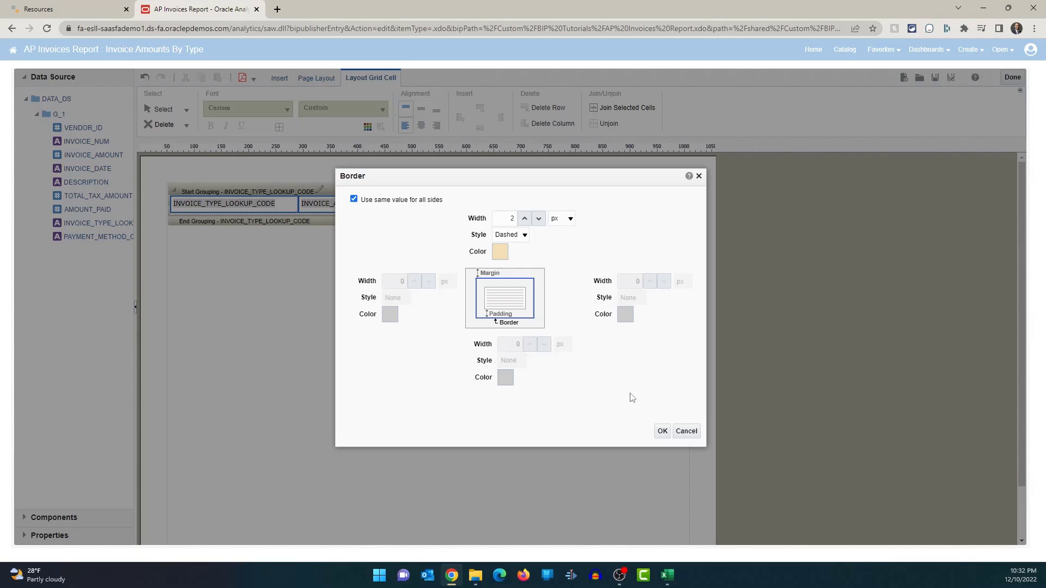
left_click(663, 434)
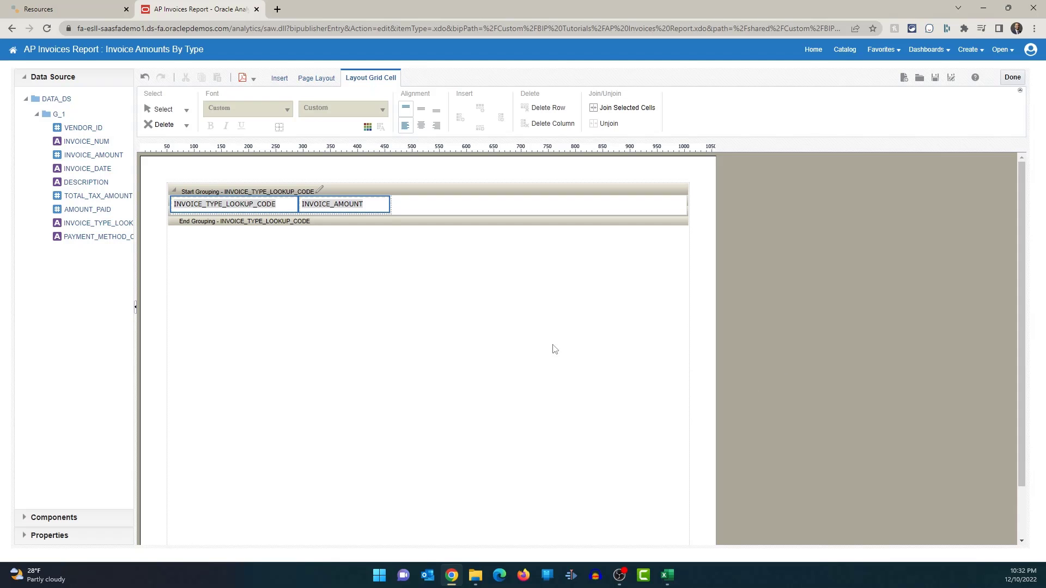
Step: Format the INVOICE_AMOUNT field with the -1,234.57 two-decimal number format
left_click(446, 313)
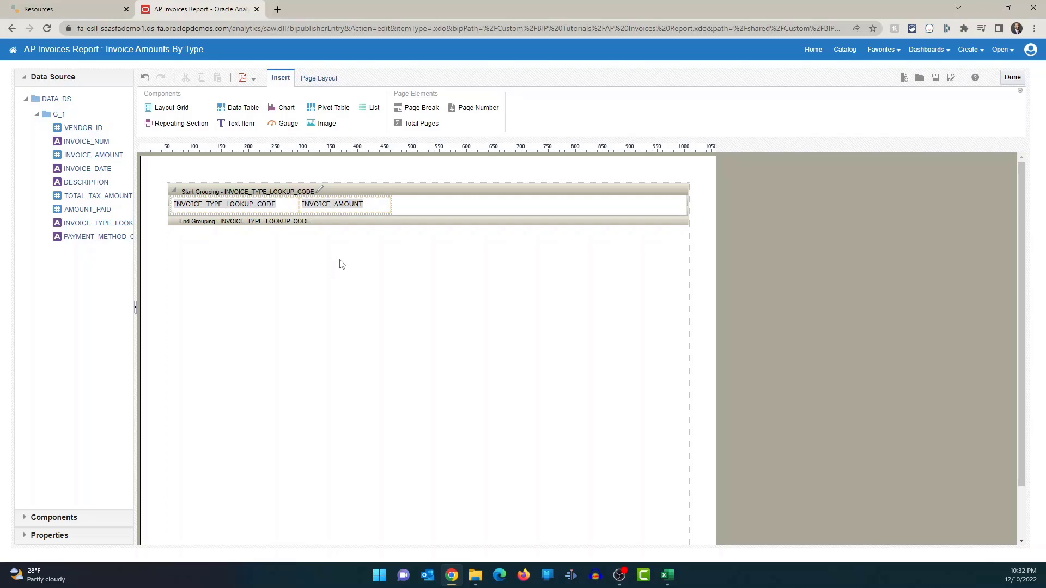
left_click(355, 207)
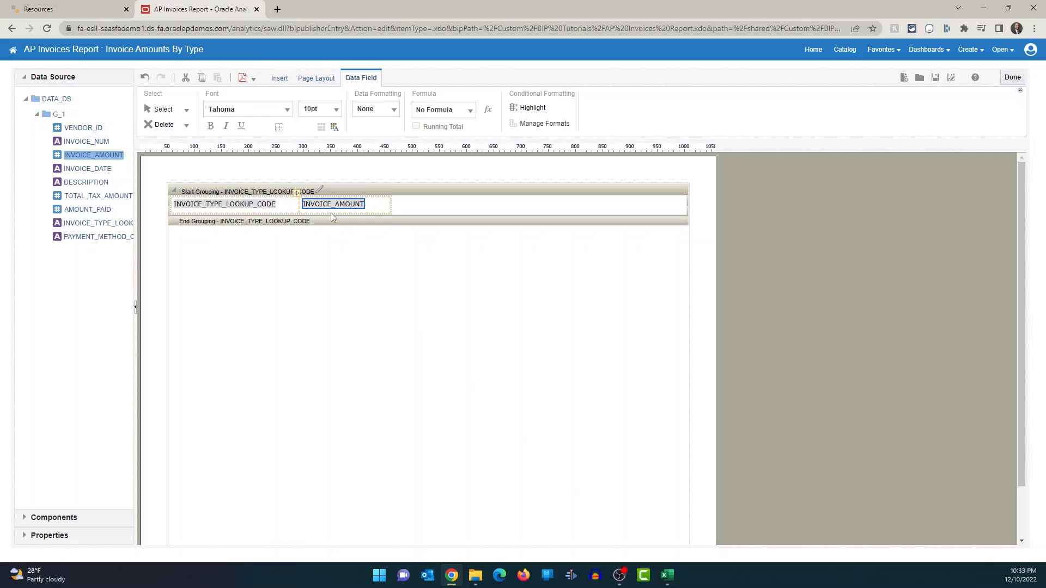
left_click(392, 111)
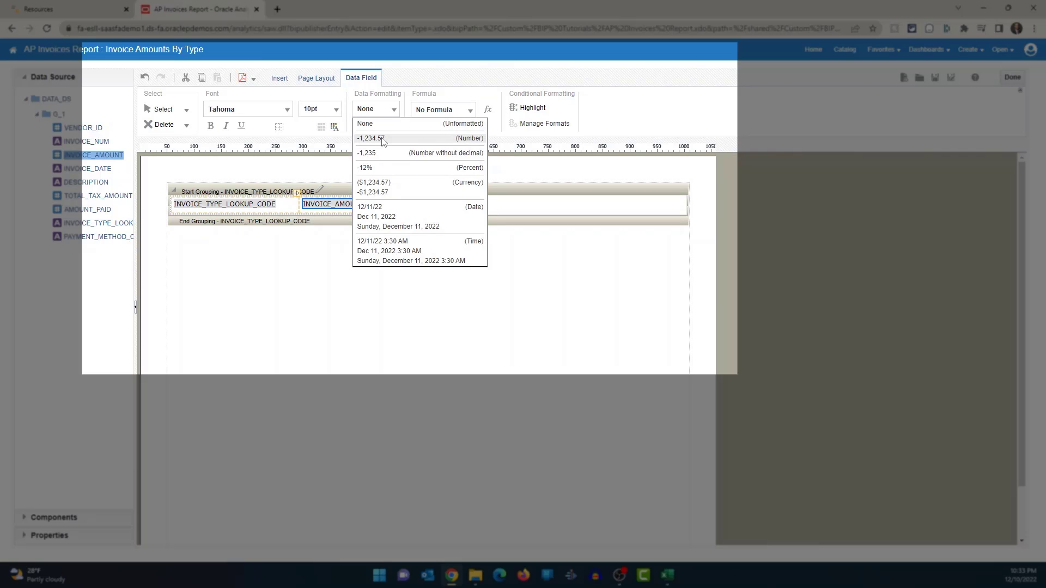
left_click(384, 139)
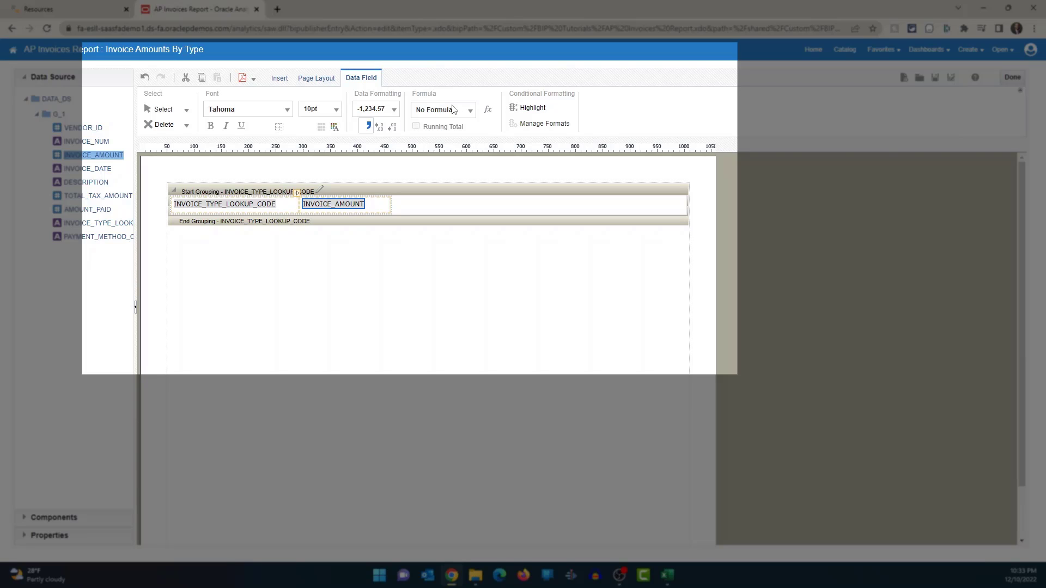
left_click(453, 109)
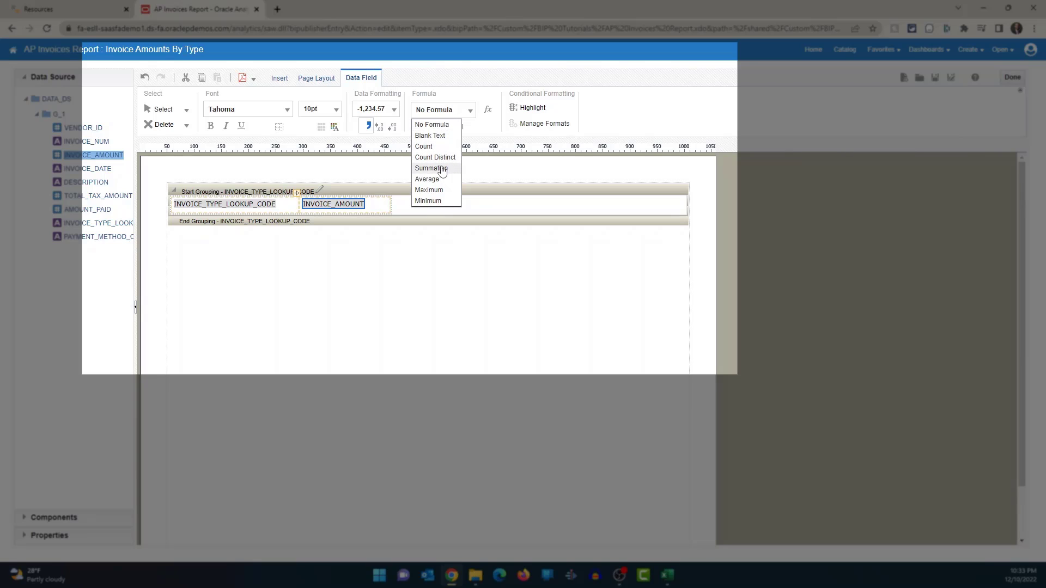
Step: Apply the Summation formula to INVOICE_AMOUNT and save the layout
left_click(446, 233)
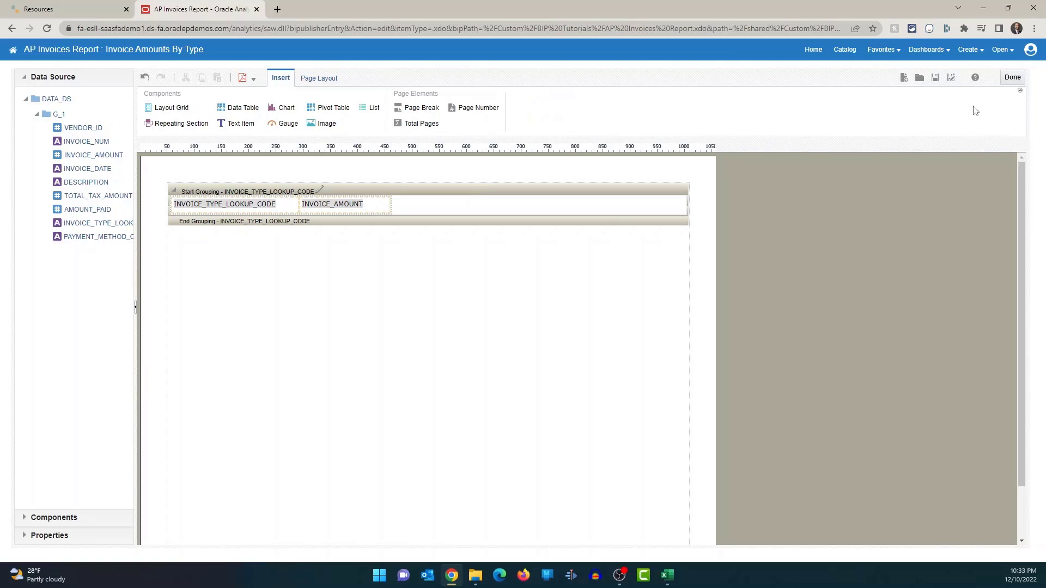
left_click(936, 79)
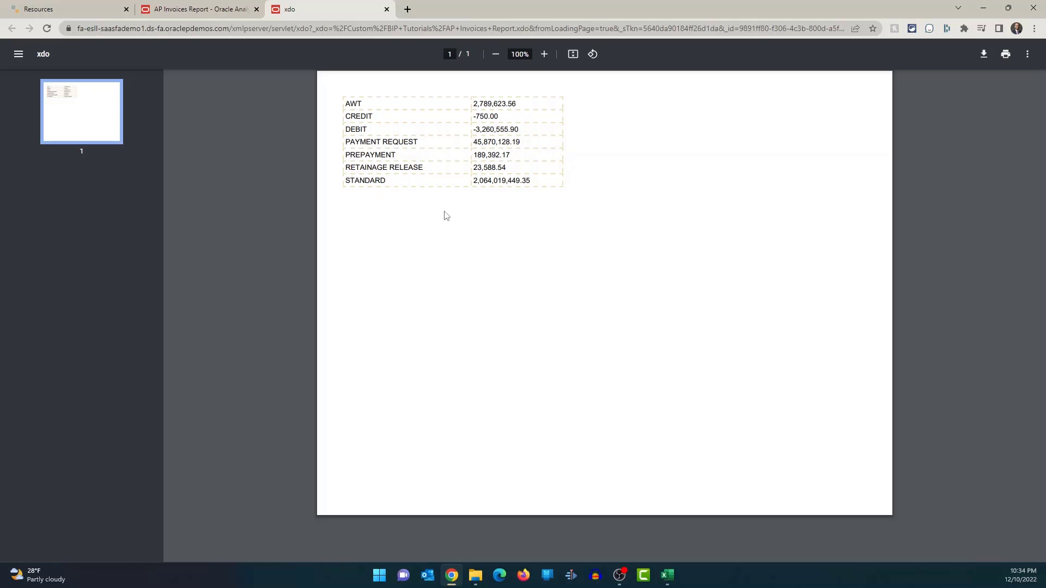
left_click(667, 576)
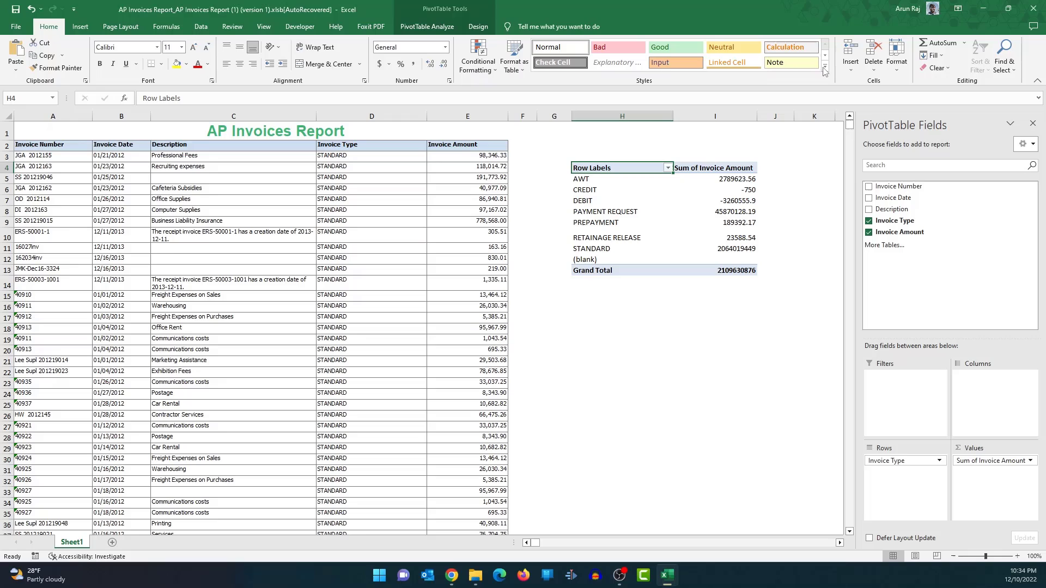
double_click(793, 5)
left_click_drag(632, 109, 692, 208)
scroll(615, 415, "right", 3)
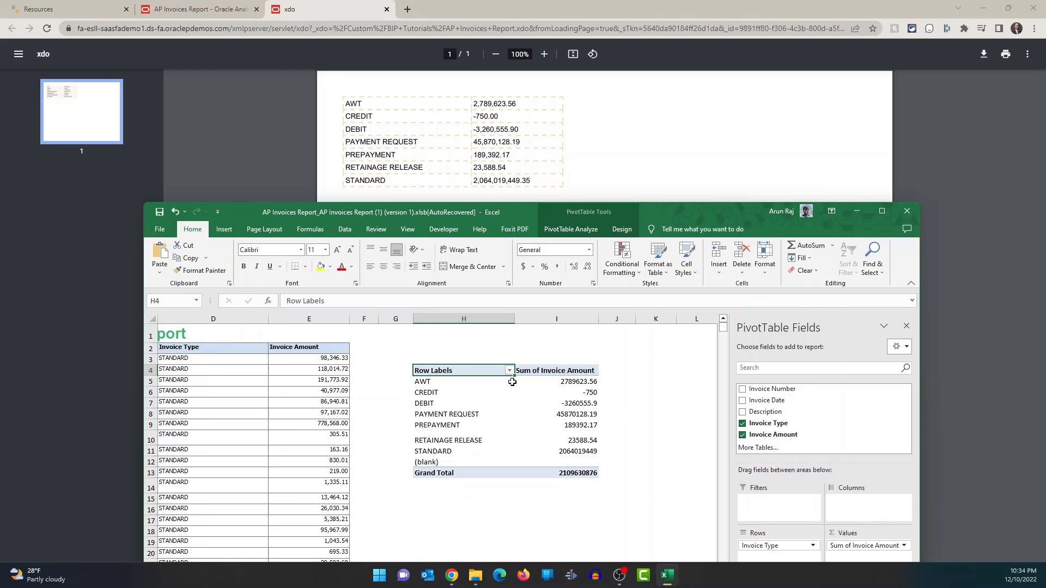
left_click(802, 146)
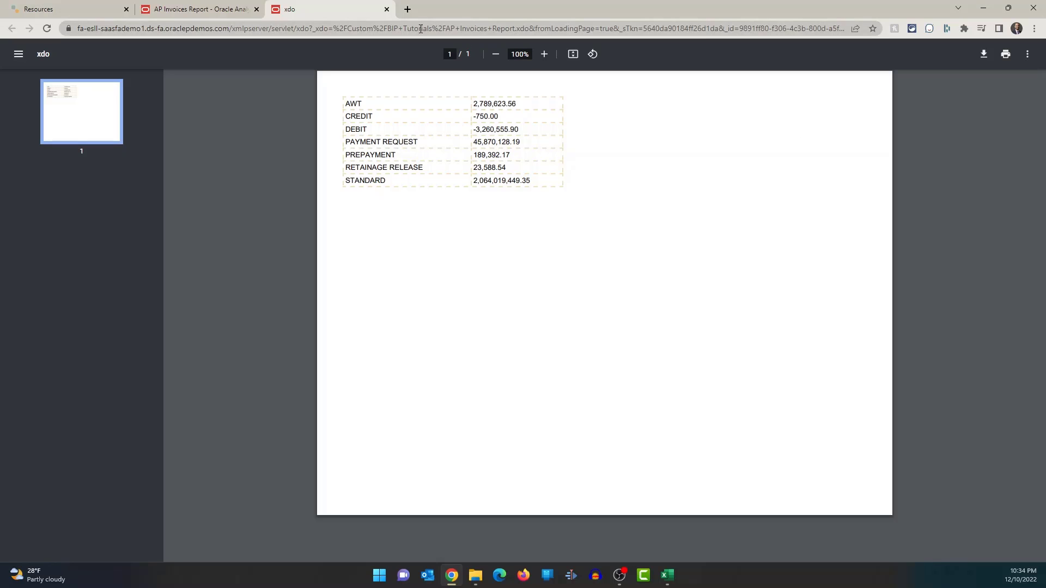
Step: Close the PDF preview and insert a bar chart below the grouped table
left_click(387, 9)
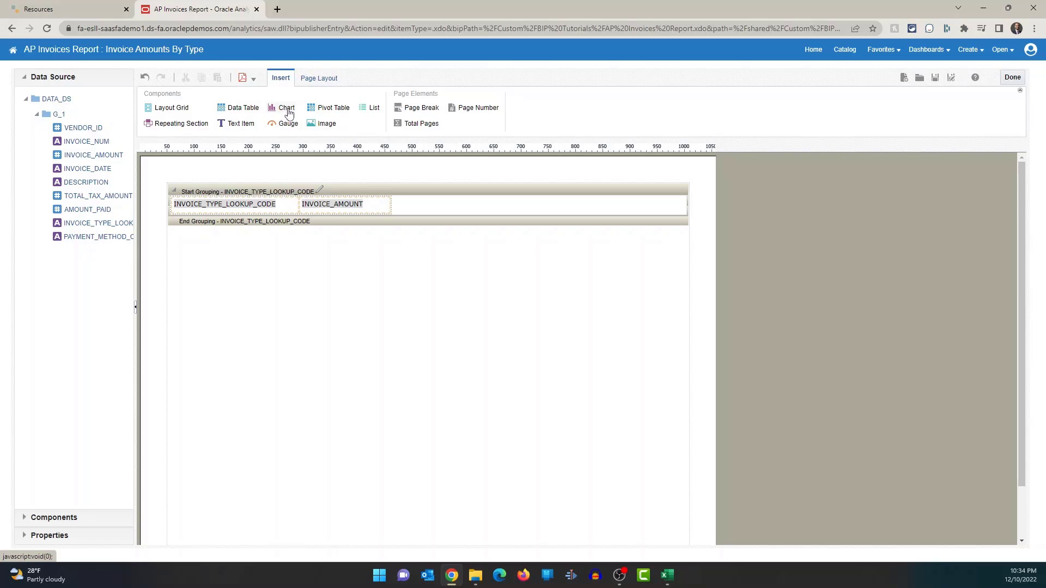
left_click(289, 113)
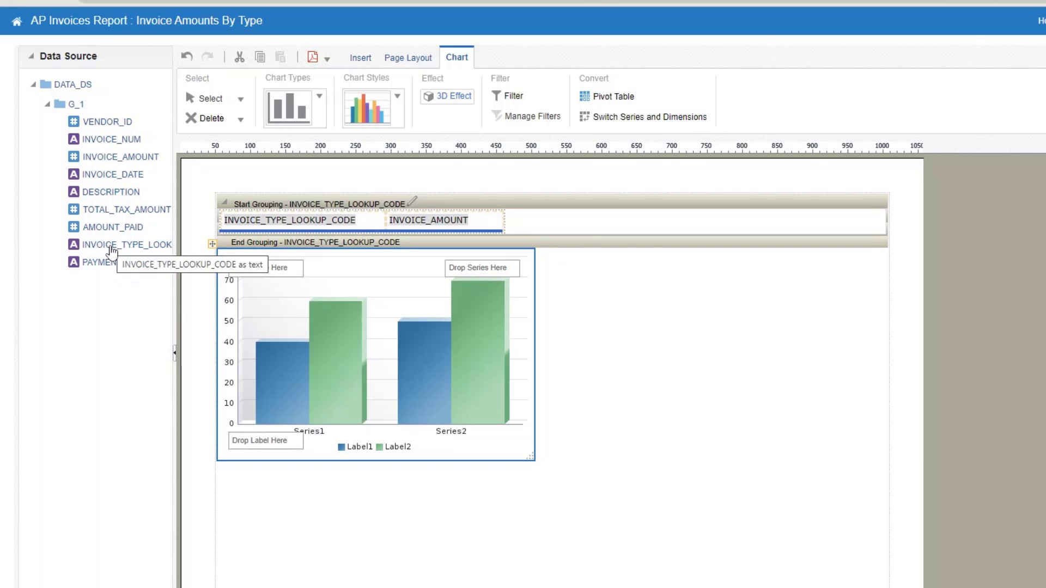
Step: Assign INVOICE_TYPE_LOOKUP_CODE to the chart's series and labels, and INVOICE_AMOUNT to its values
left_click_drag(112, 252, 468, 275)
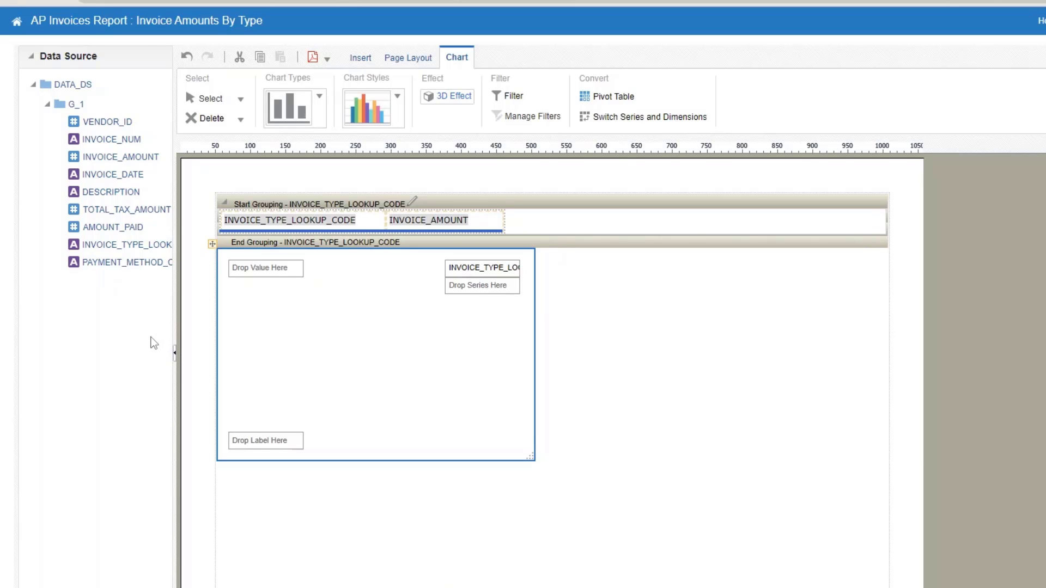
left_click_drag(126, 246, 253, 444)
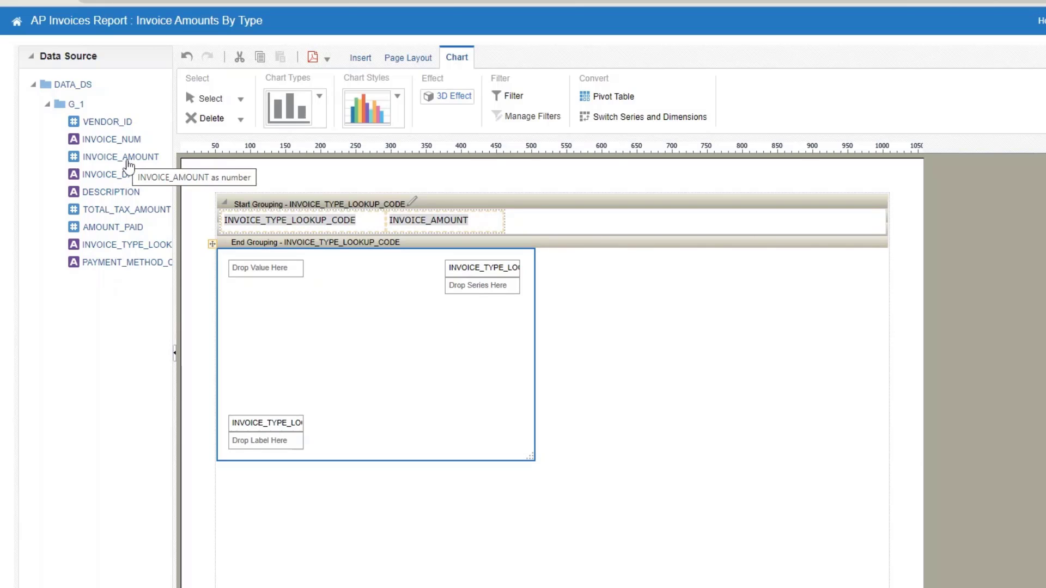
left_click_drag(127, 163, 262, 273)
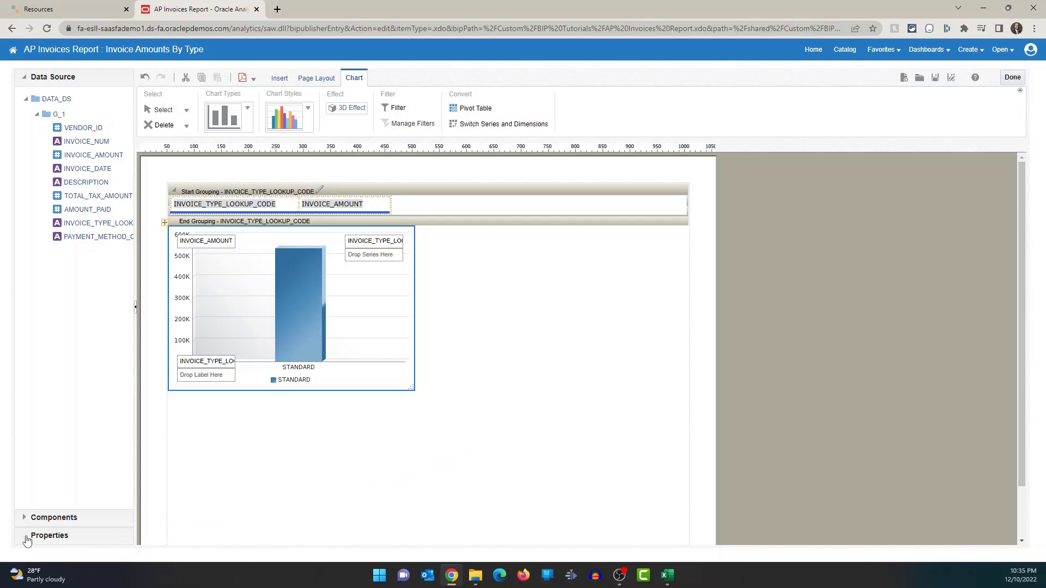
Step: Set the Chart Plot Area background colour to light grey dcdcdc and Data Visible to True
left_click(27, 539)
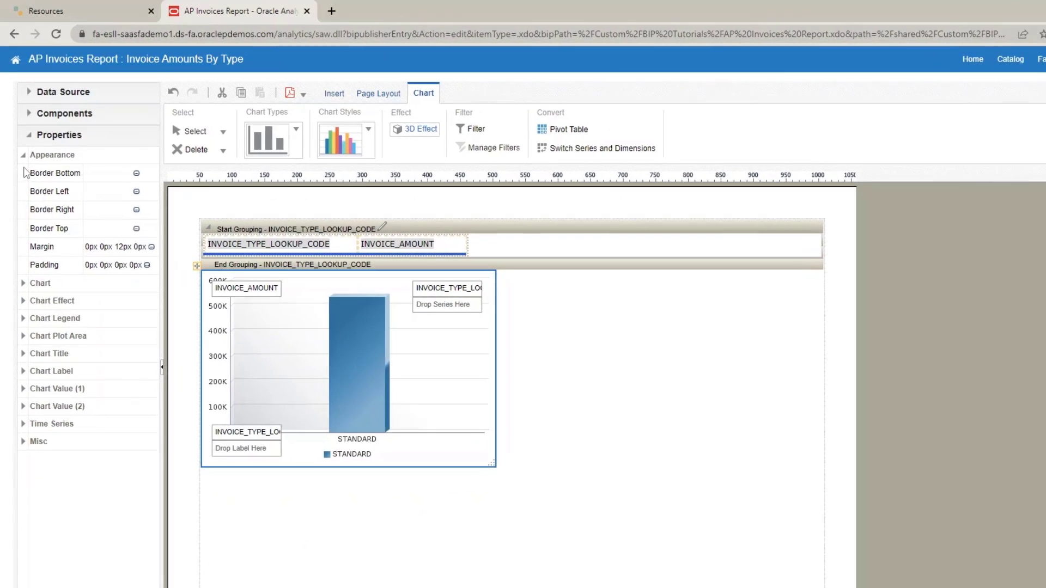
left_click(24, 155)
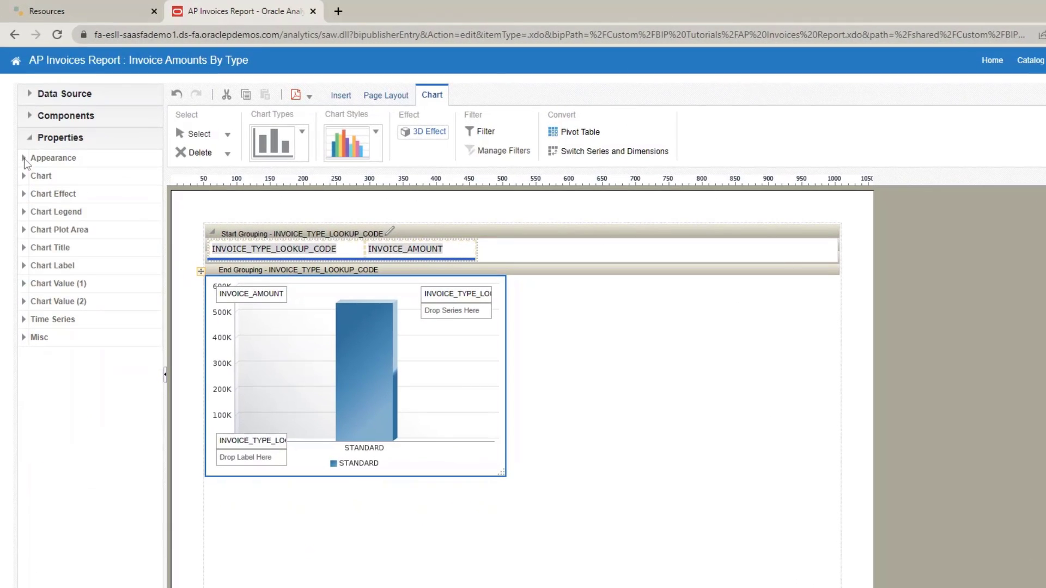
left_click(24, 229)
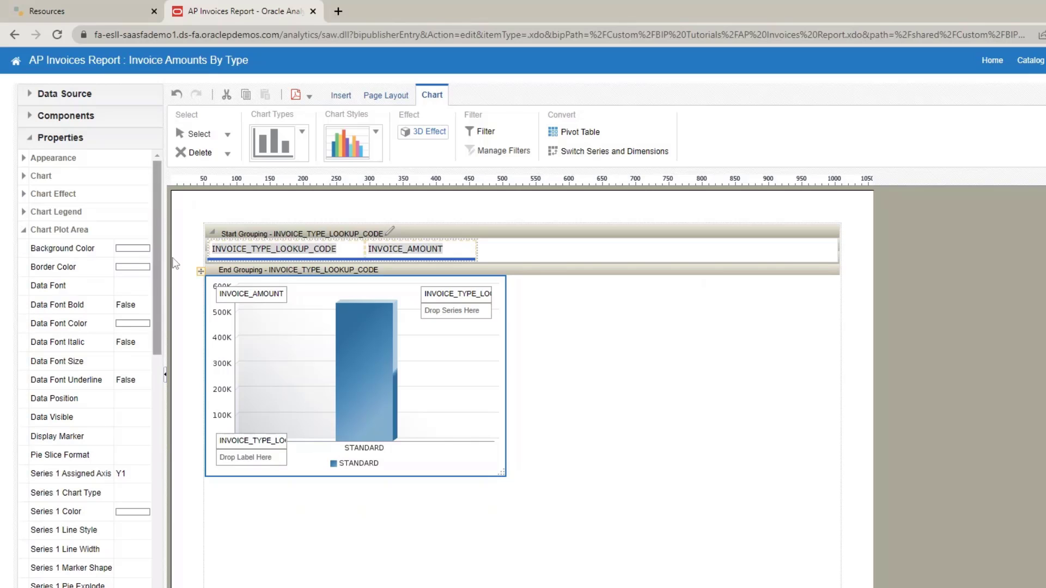
left_click(136, 249)
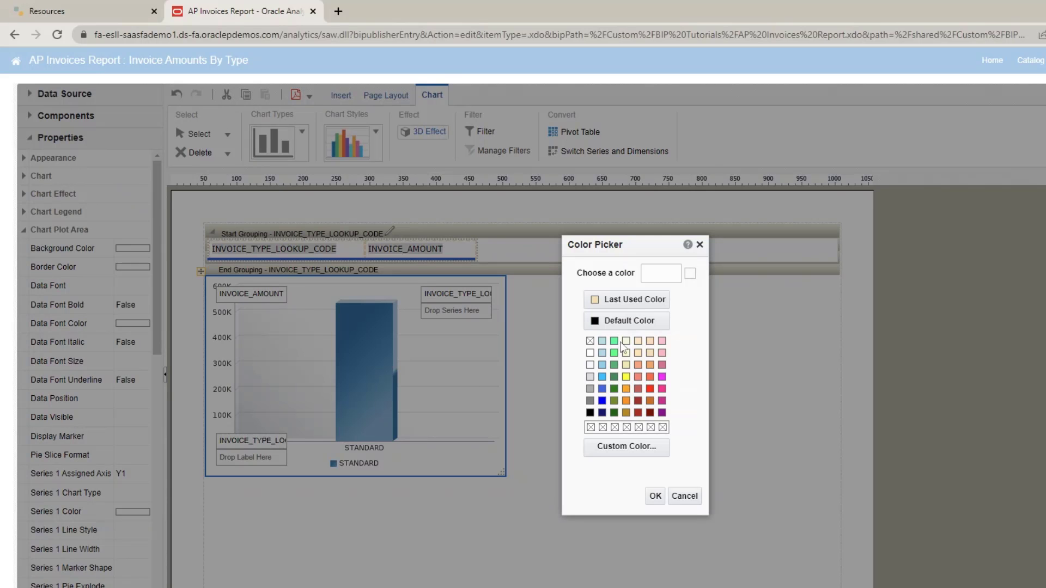
left_click(590, 376)
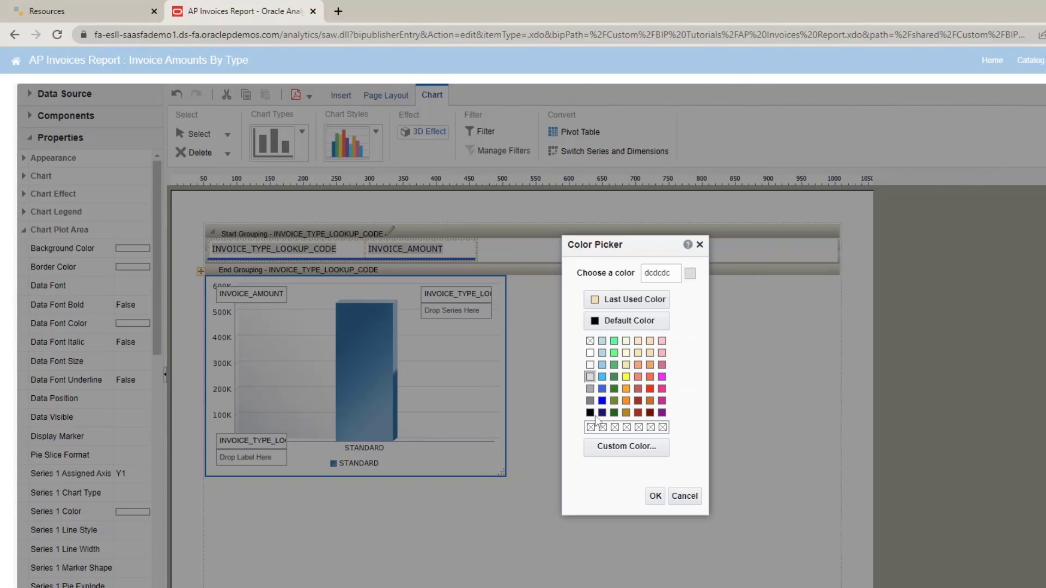
left_click(655, 496)
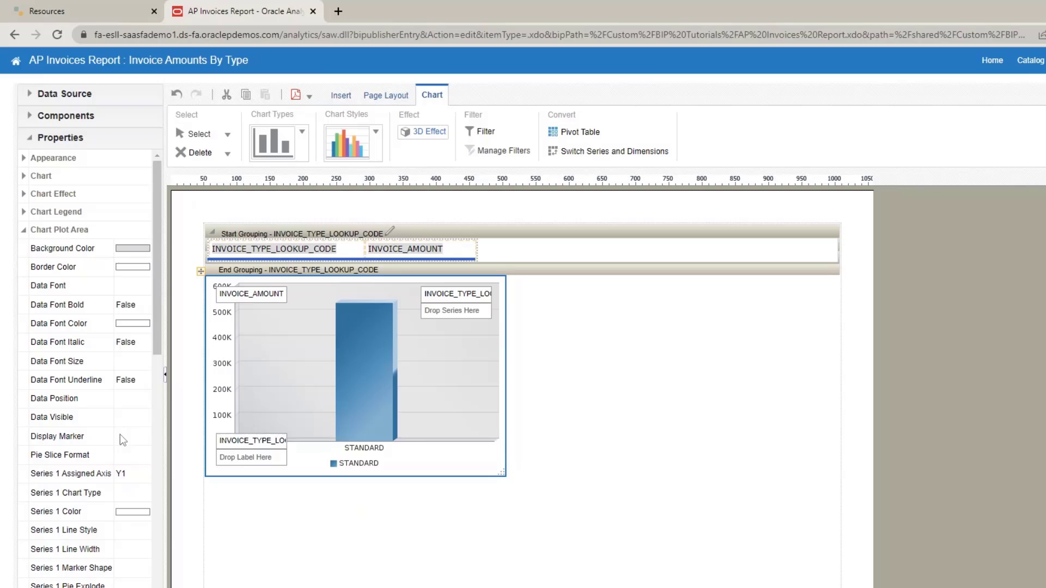
left_click(132, 423)
left_click(127, 444)
Step: Set the value labels' Data Position to Outside and their font to Droid Sans
left_click(135, 399)
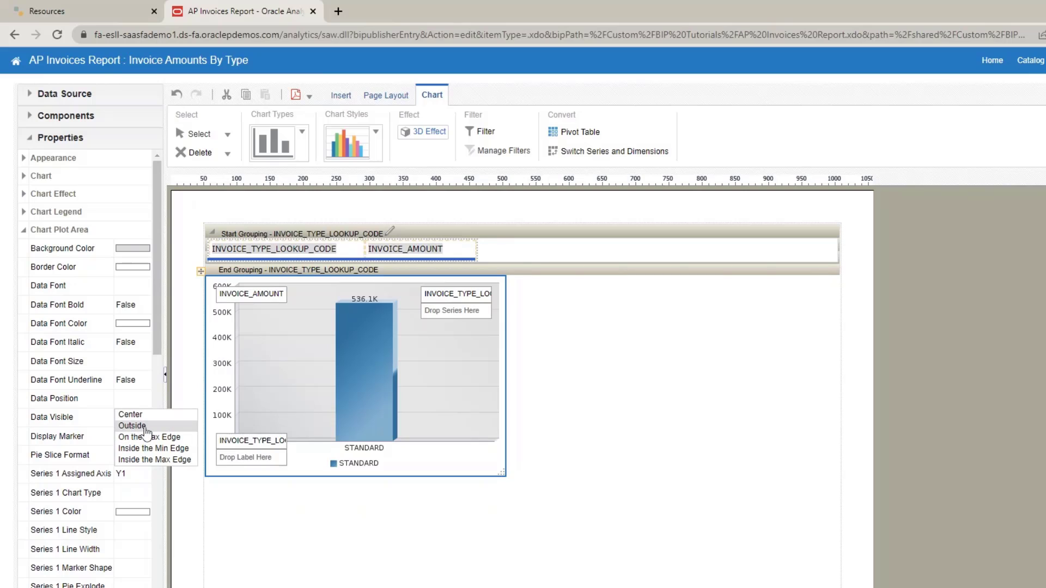
left_click(145, 427)
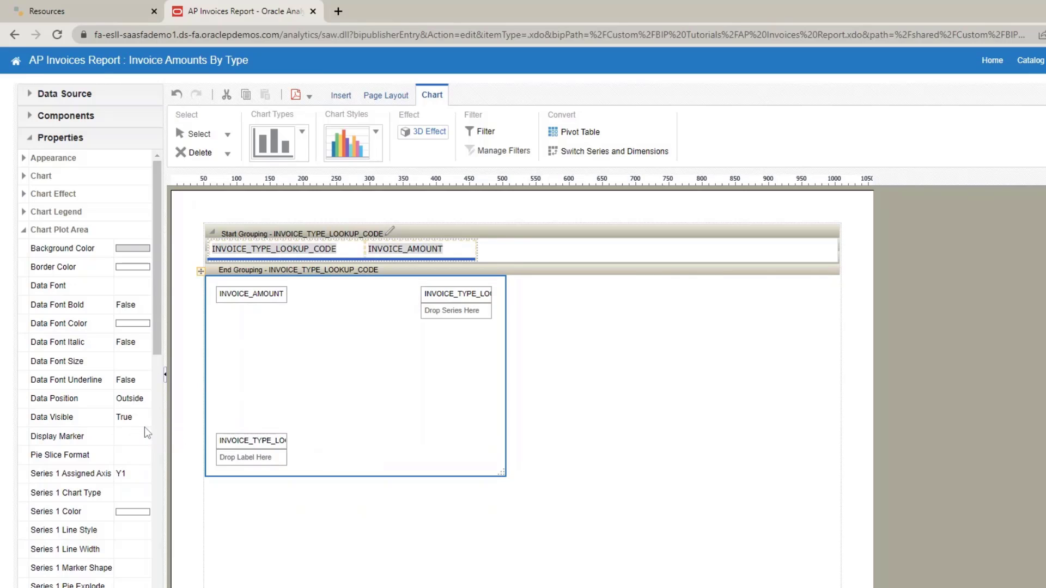
left_click(134, 362)
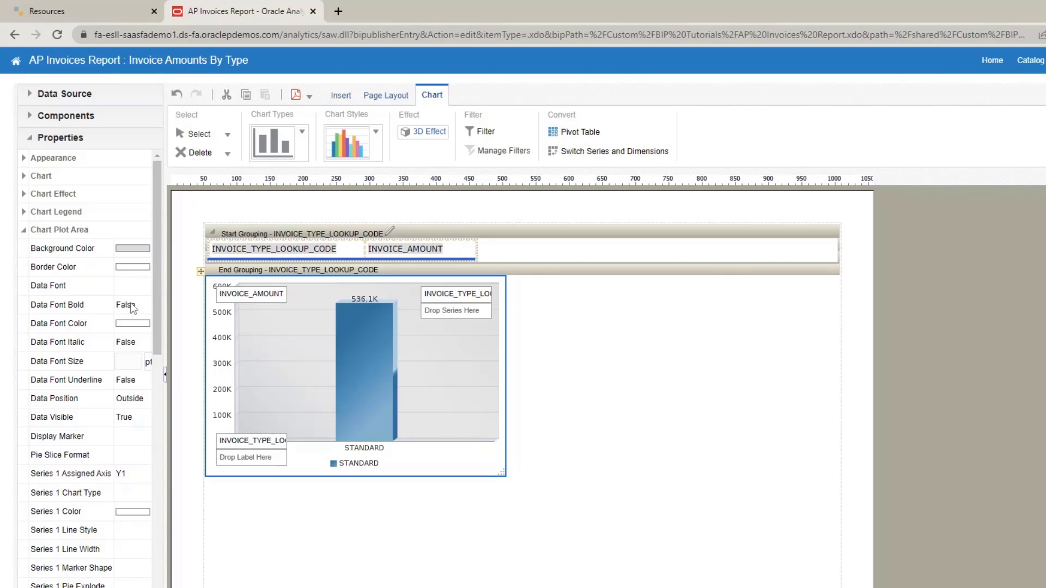
left_click(138, 287)
left_click(143, 287)
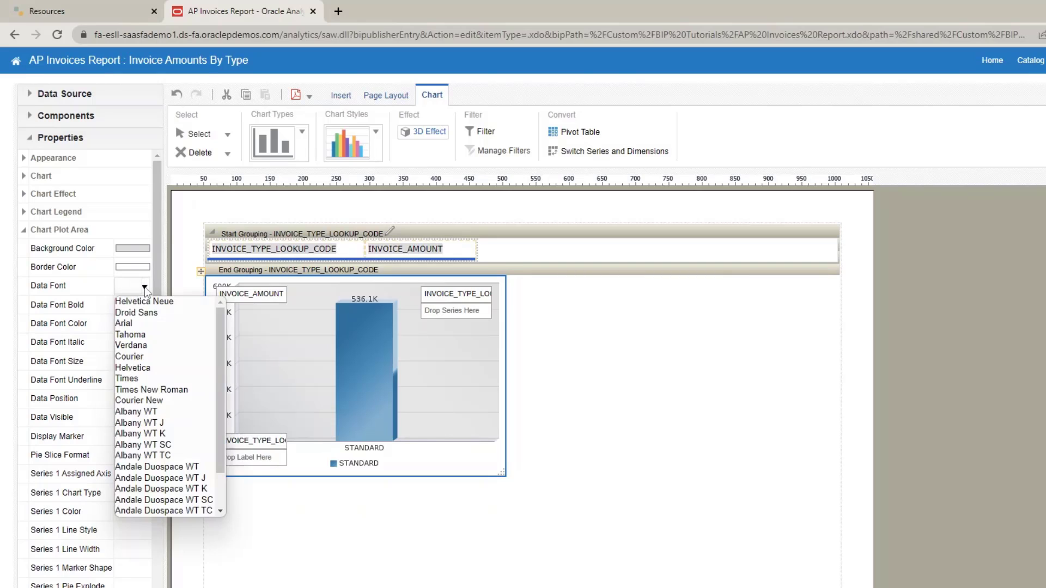
left_click(138, 312)
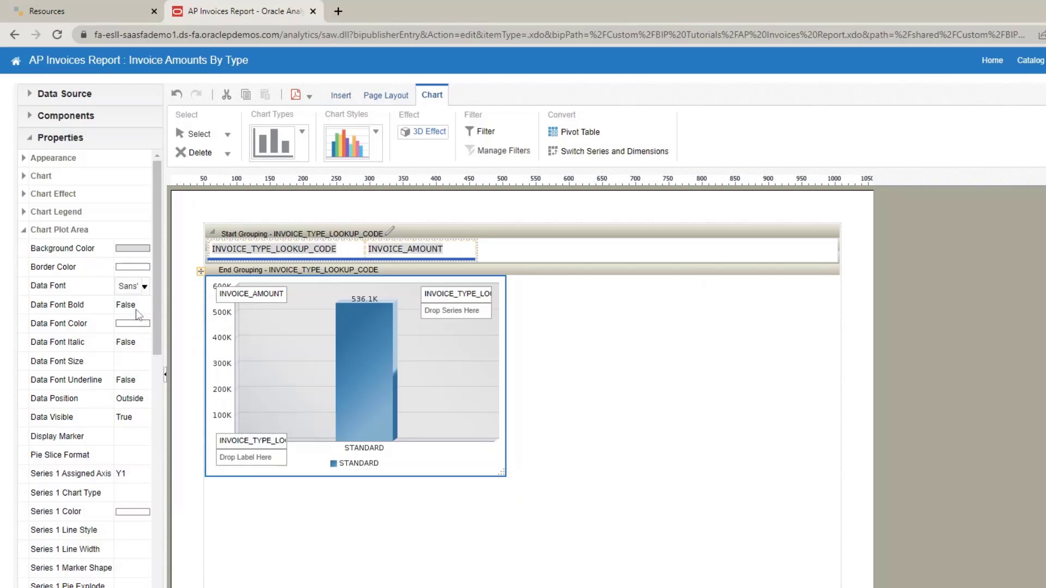
left_click(135, 306)
Step: Make the value labels bold and colour them green 3cb371
left_click(135, 306)
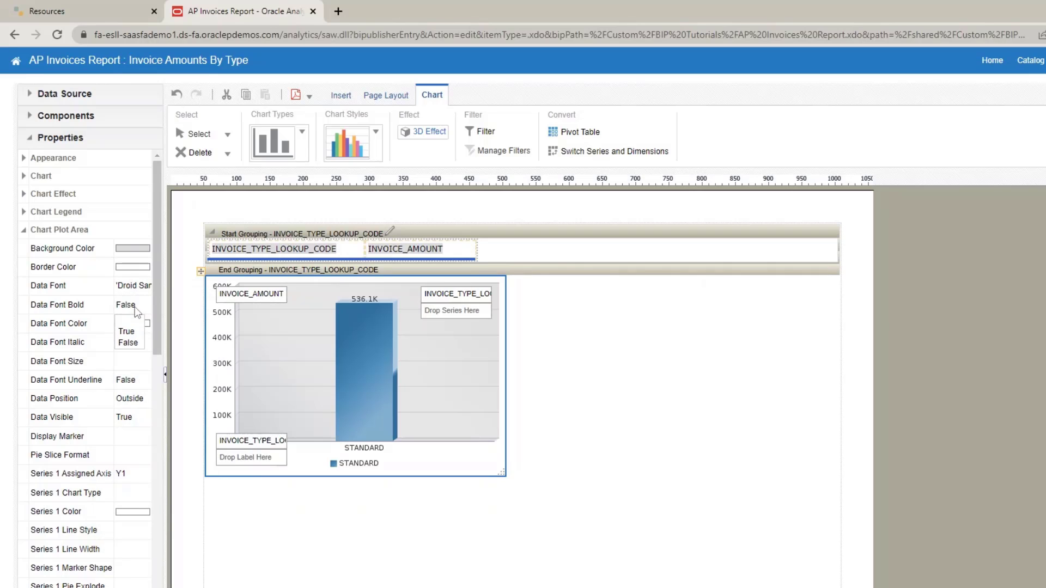
left_click(129, 333)
left_click(131, 324)
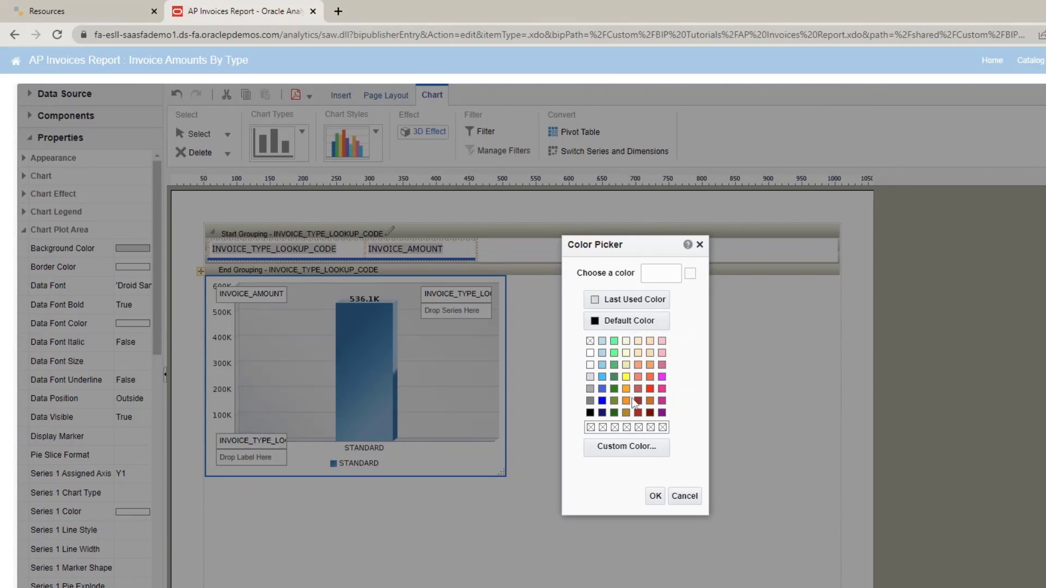
left_click(614, 365)
left_click(655, 496)
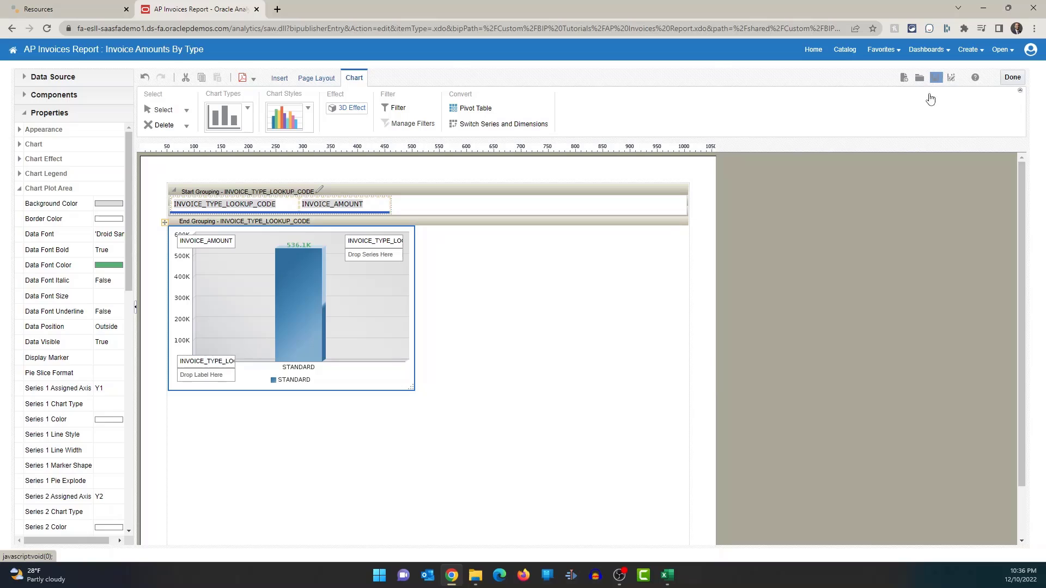
left_click(900, 237)
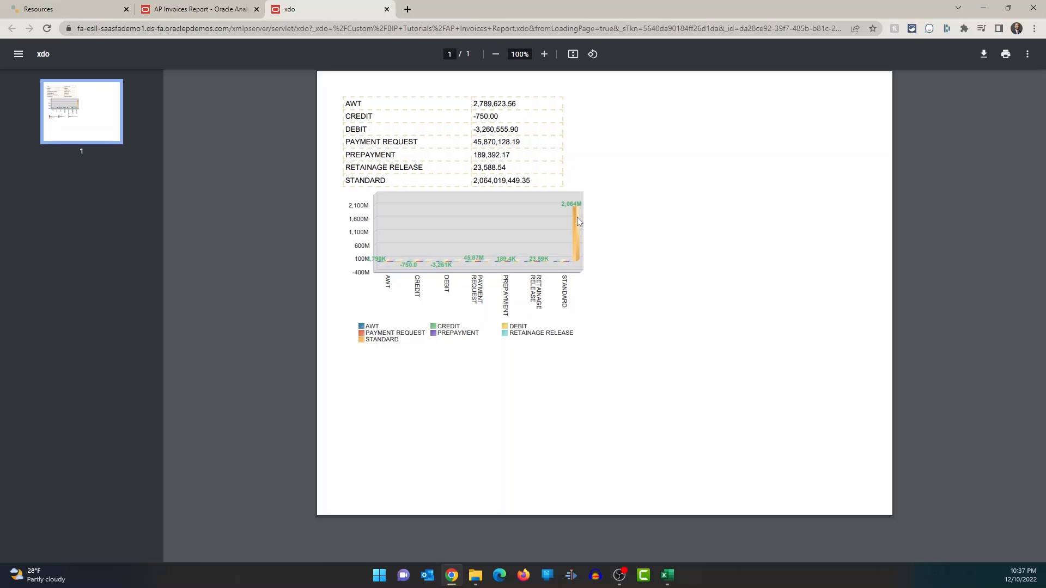
left_click(386, 9)
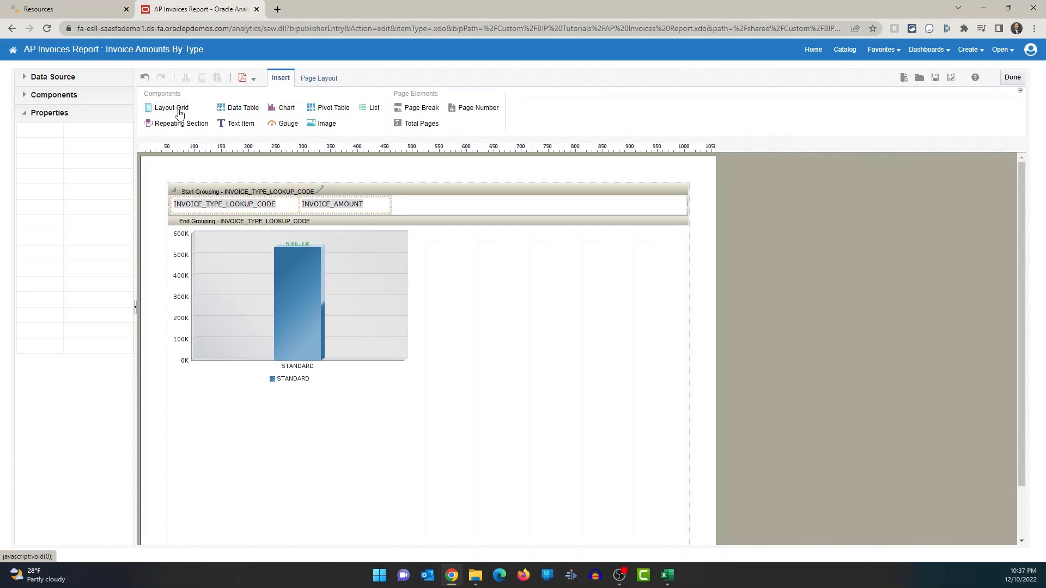
Step: Insert a layout grid below the chart with 1 row and 2 columns
left_click_drag(179, 112, 219, 419)
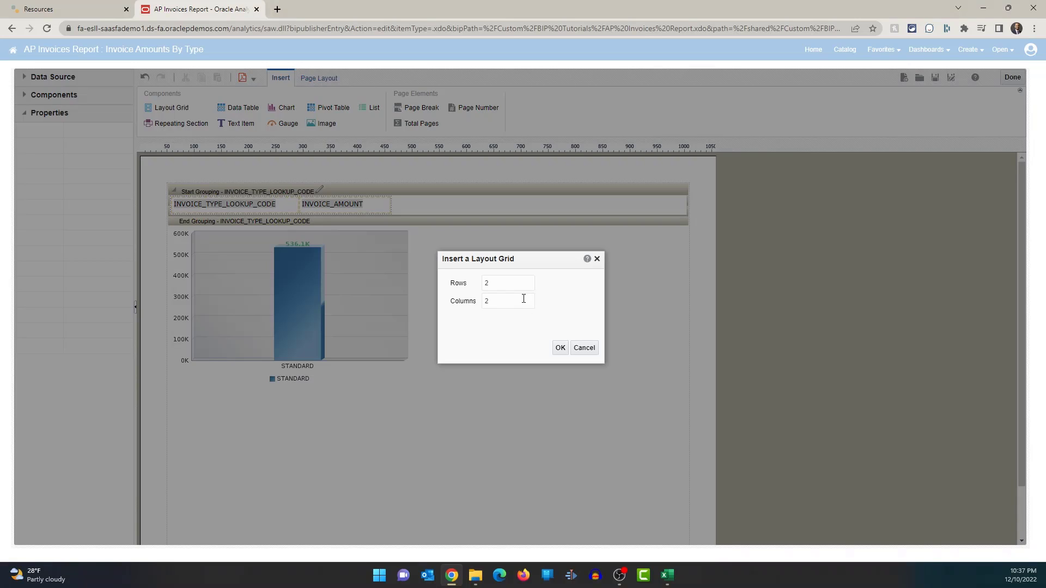
left_click_drag(506, 285, 484, 285)
type("1")
left_click(560, 347)
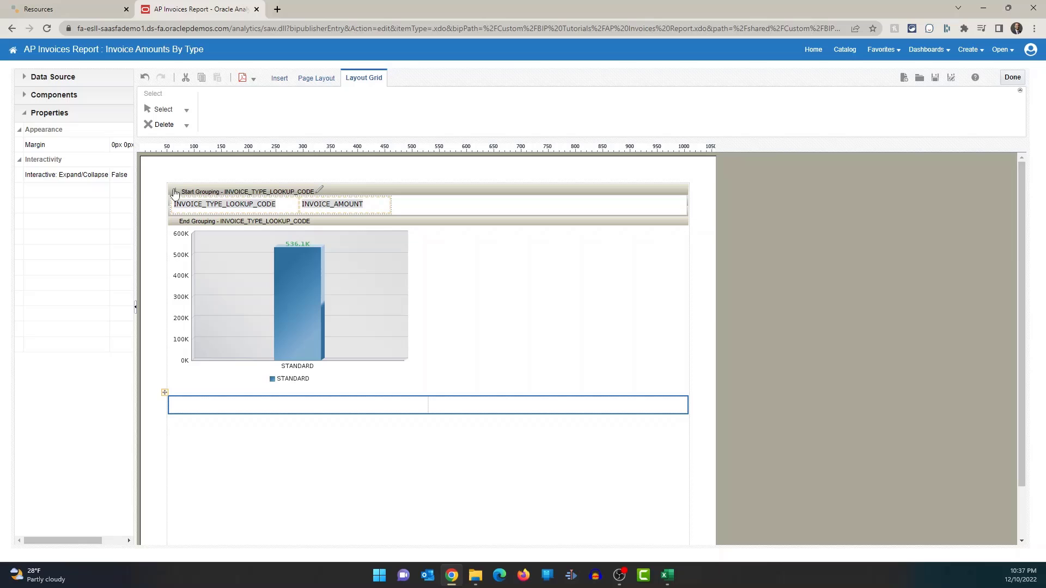
Step: Move the grouped invoice table into the grid's left cell and the chart into the right, then save
left_click(173, 190)
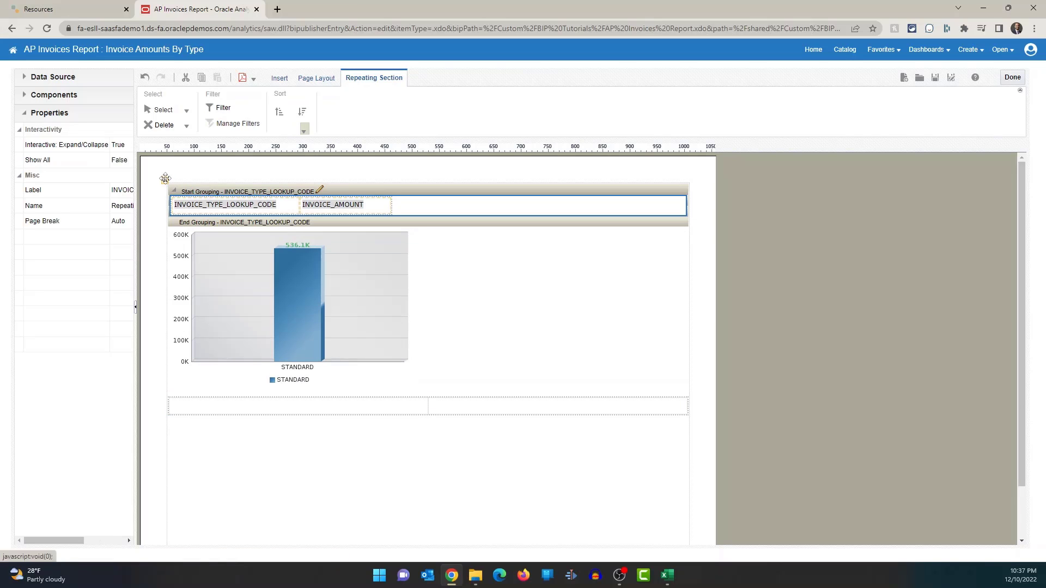
mouse_move(165, 179)
left_mouse_down()
mouse_move(190, 391)
mouse_move(173, 412)
mouse_move(187, 412)
left_mouse_up()
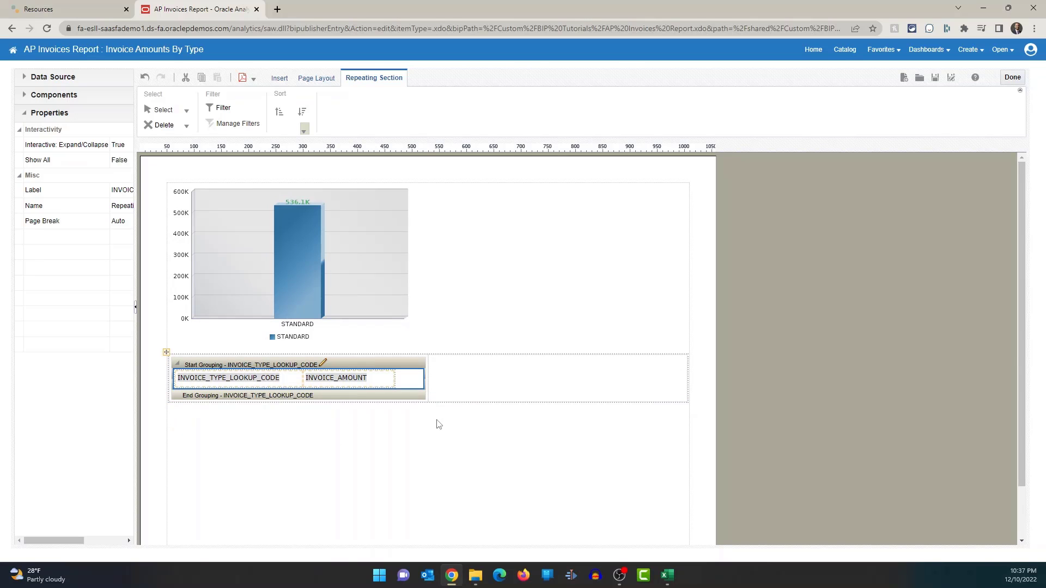
left_click(244, 204)
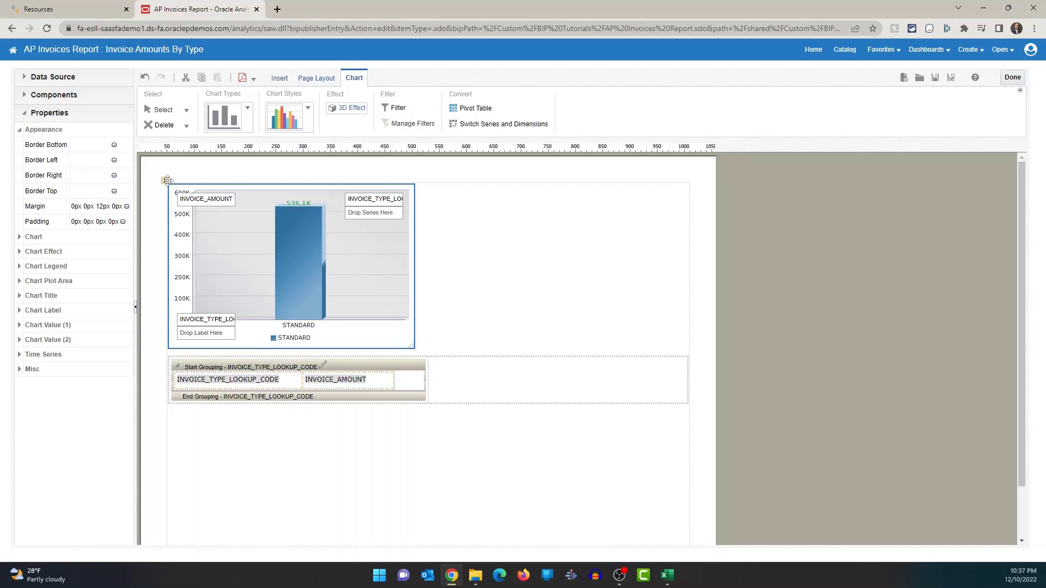
left_click_drag(166, 180, 451, 367)
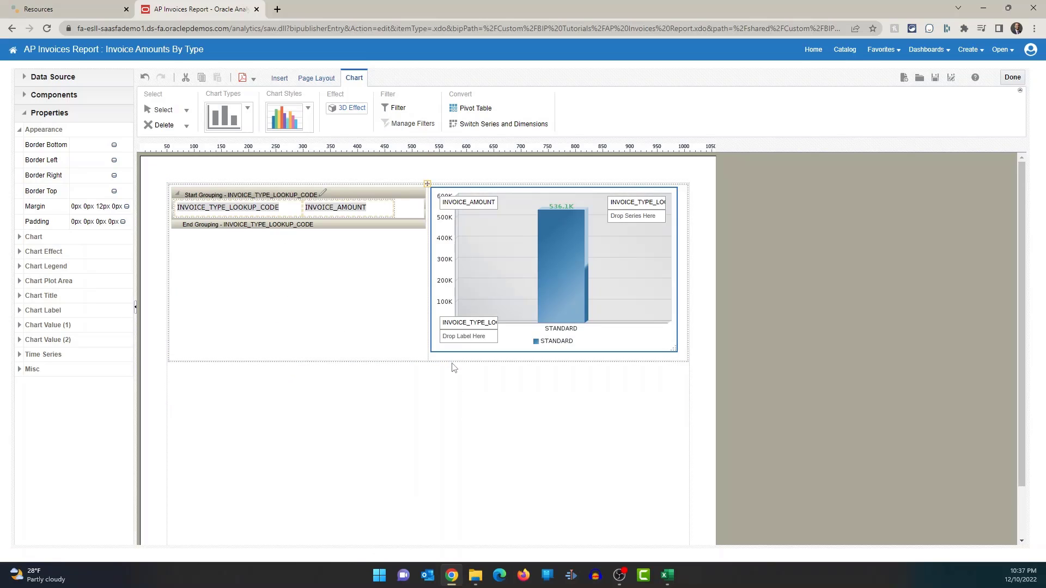
left_click(937, 79)
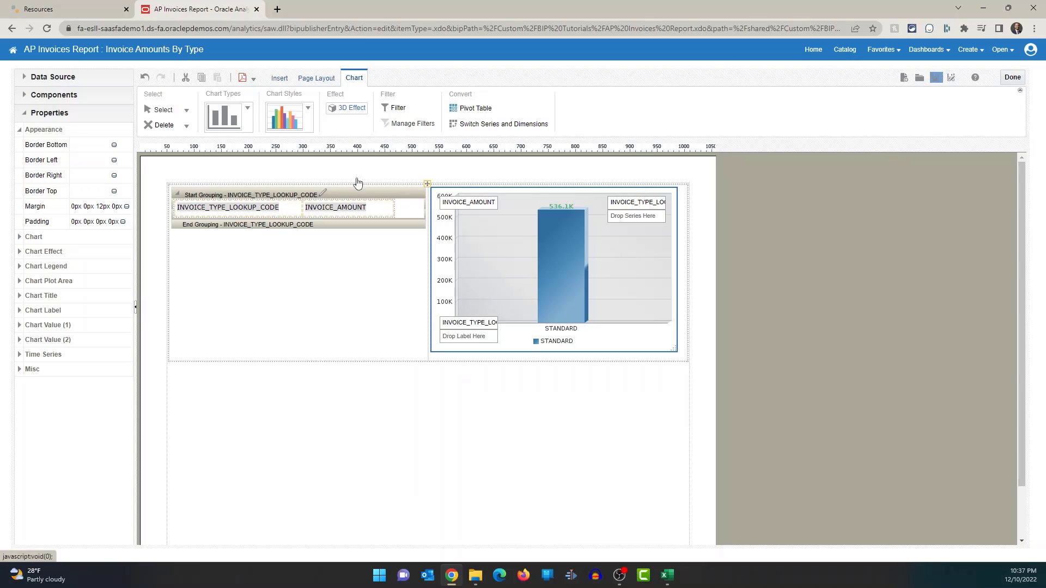
Step: Preview the side-by-side layout as a PDF, then return to the AP Invoices Report editor
left_click(242, 82)
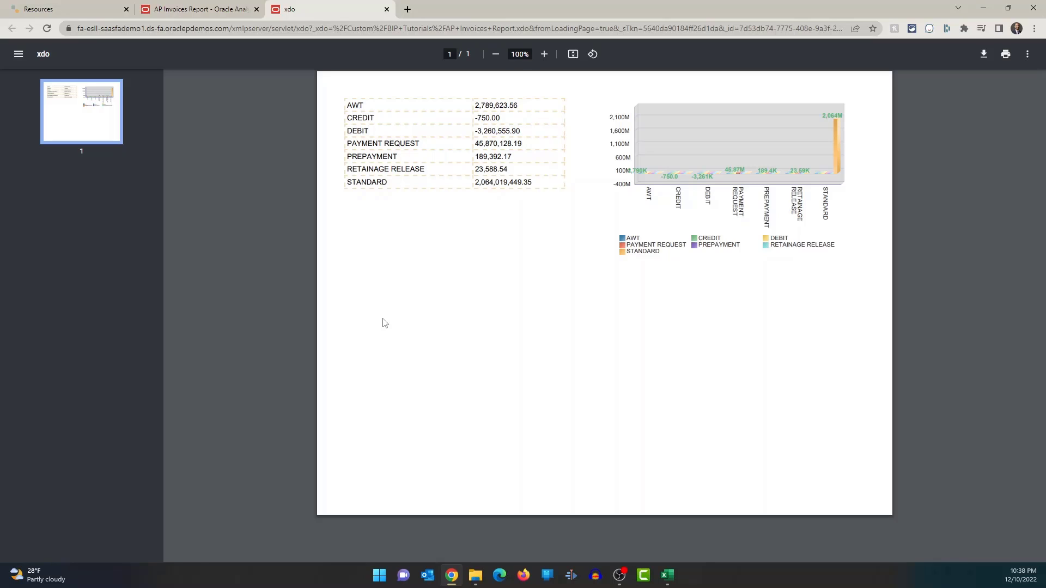
left_click(220, 9)
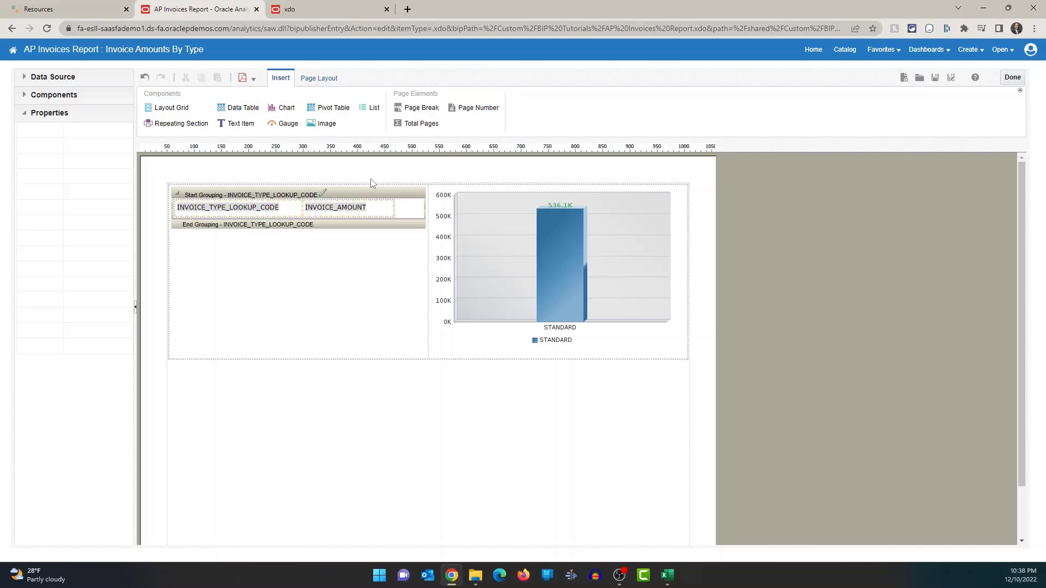
Step: Insert a 4-row, 1-column layout grid above the content and drop a text item into it
left_click_drag(166, 109, 339, 189)
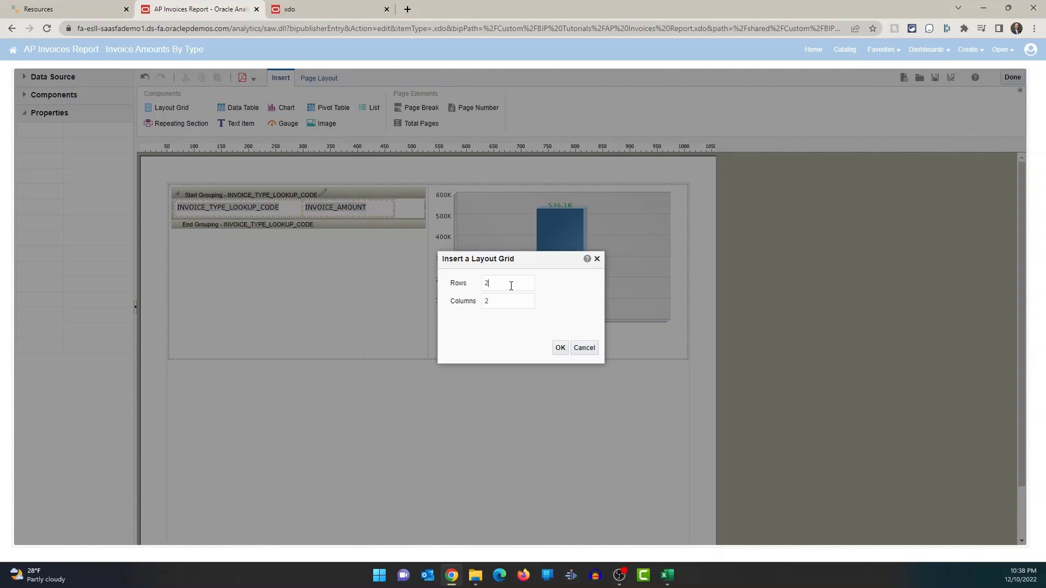
left_click_drag(511, 286, 472, 287)
type("4")
left_click_drag(486, 301, 475, 306)
type("1")
left_click(560, 348)
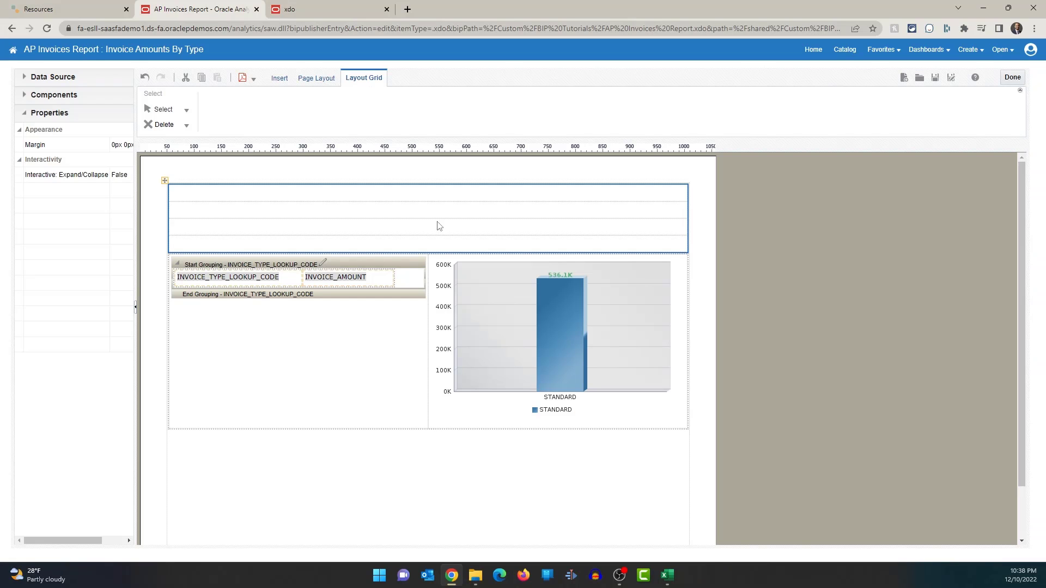
left_click(281, 78)
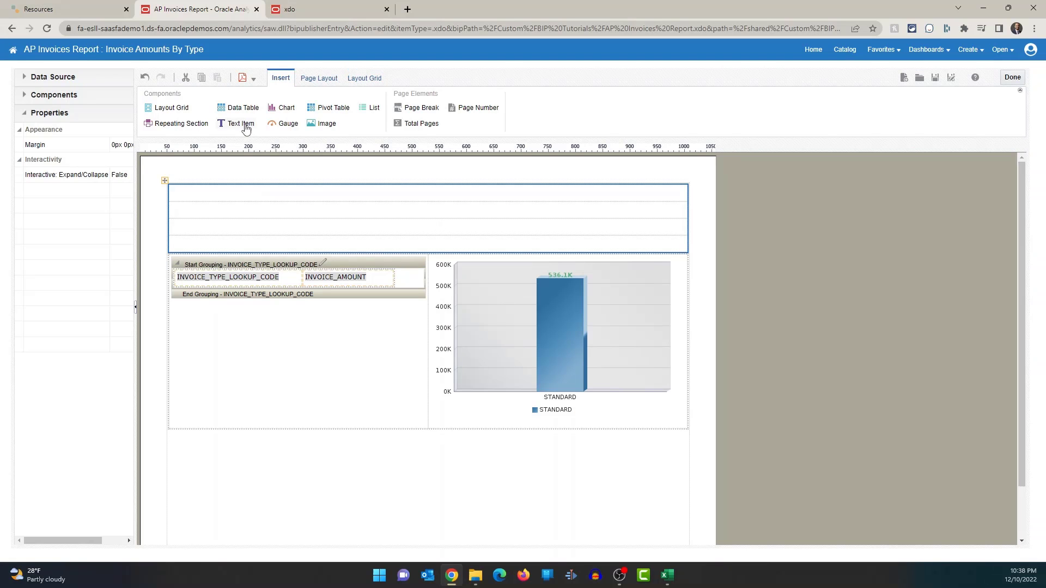
left_click_drag(246, 128, 335, 215)
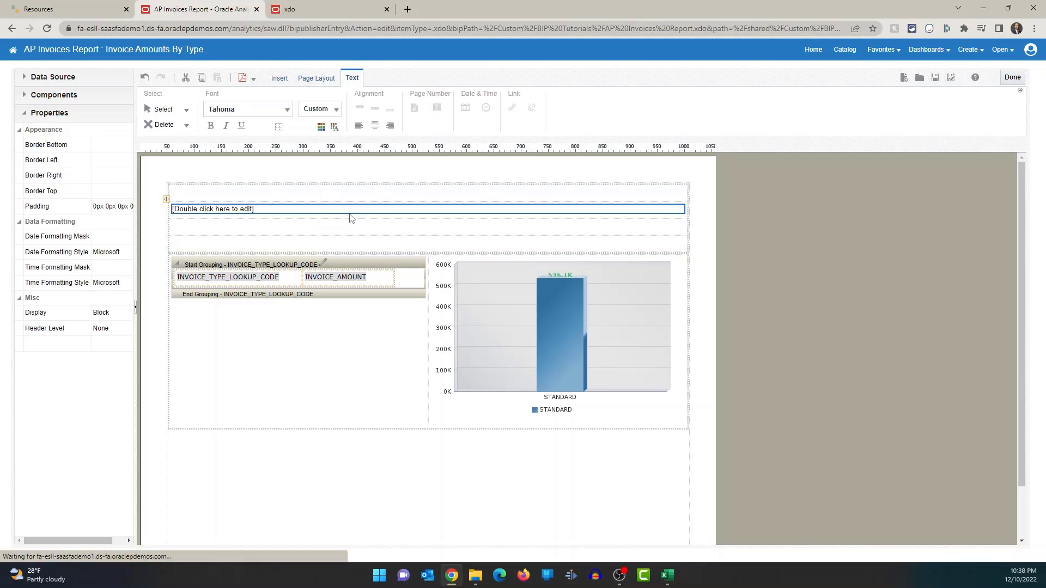
Step: Enter the title 'Invoice Amount By Invoice Type' in the new text item
double_click(308, 209)
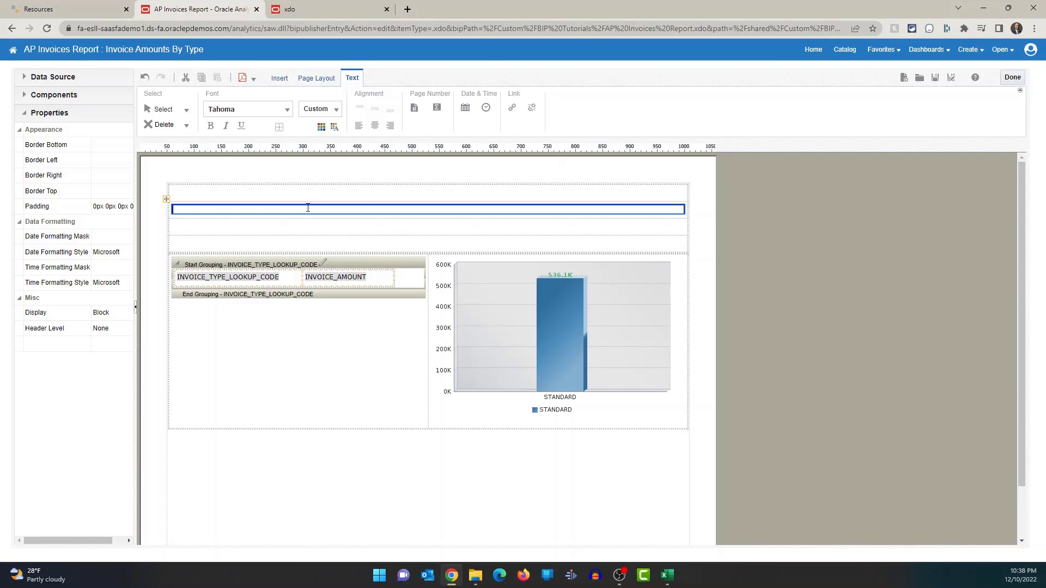
type("Invoice")
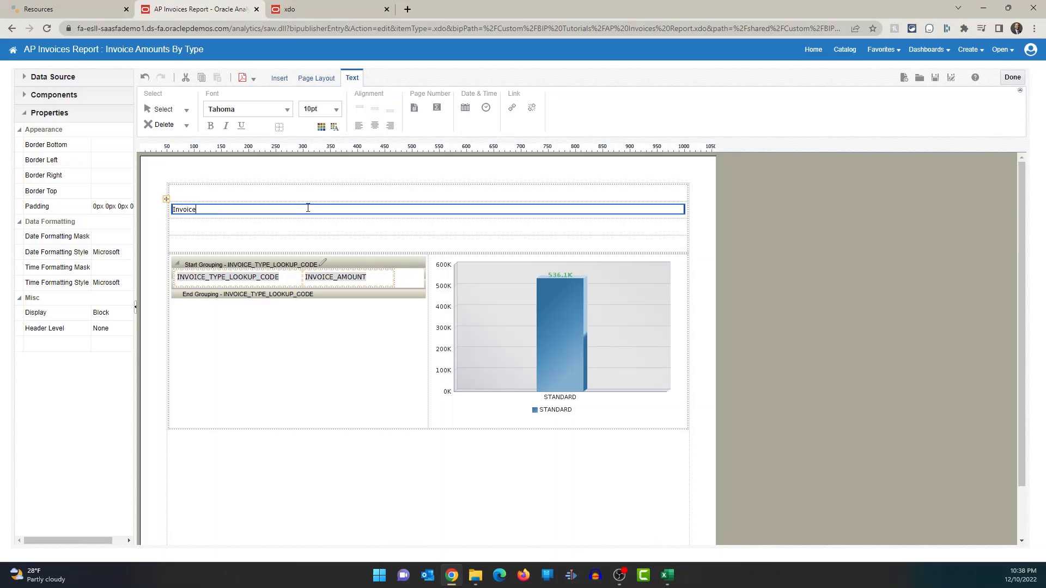
type(" Amount By Invoice Type")
left_click(308, 231)
left_click(311, 213)
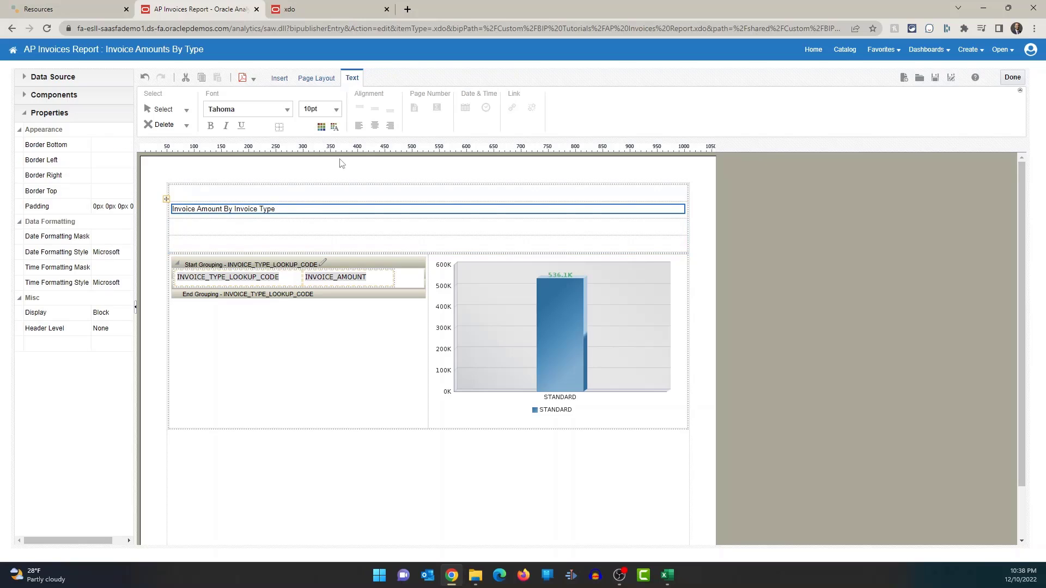
Step: Center the title, make it bold, and set it to 13pt
left_click(375, 126)
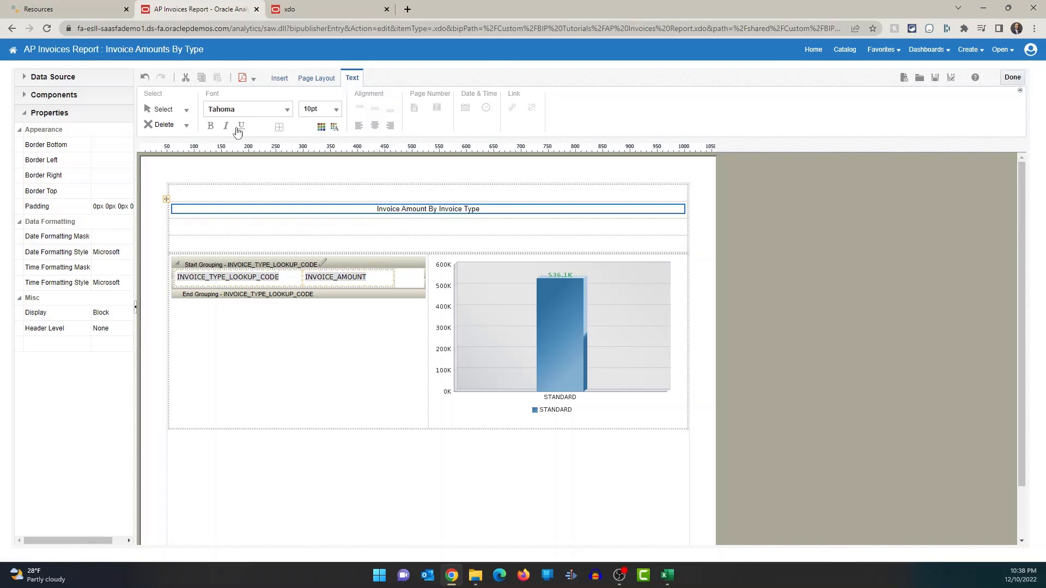
left_click(210, 127)
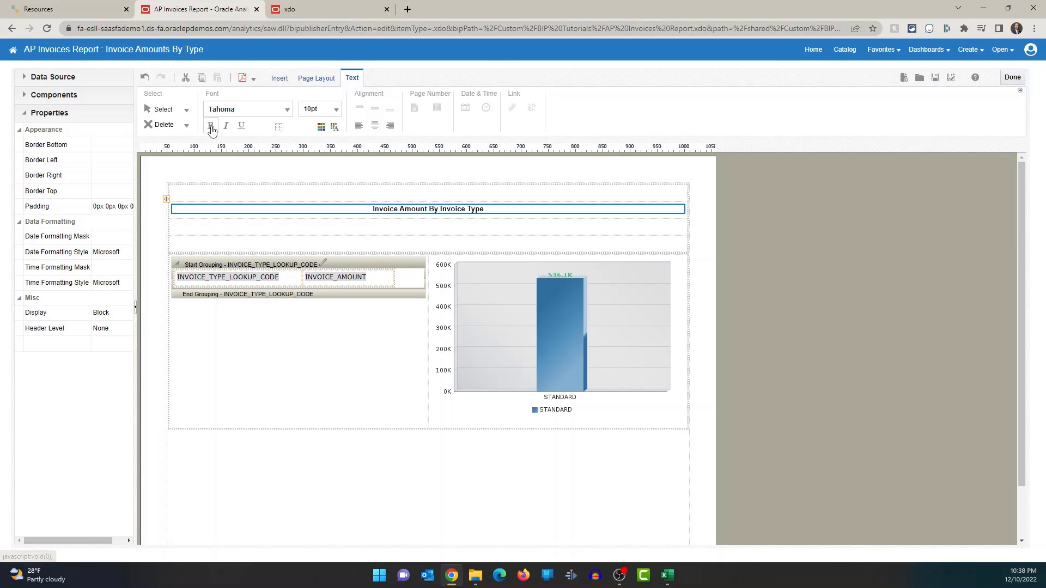
left_click(336, 111)
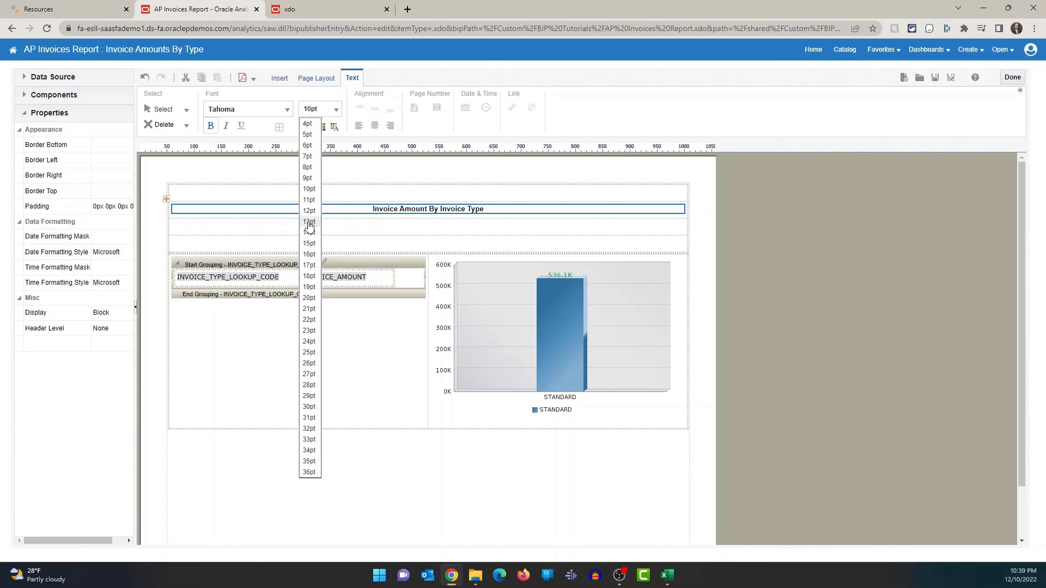
left_click(308, 221)
Step: Colour the title navy 191970 and save the layout
left_click(379, 213)
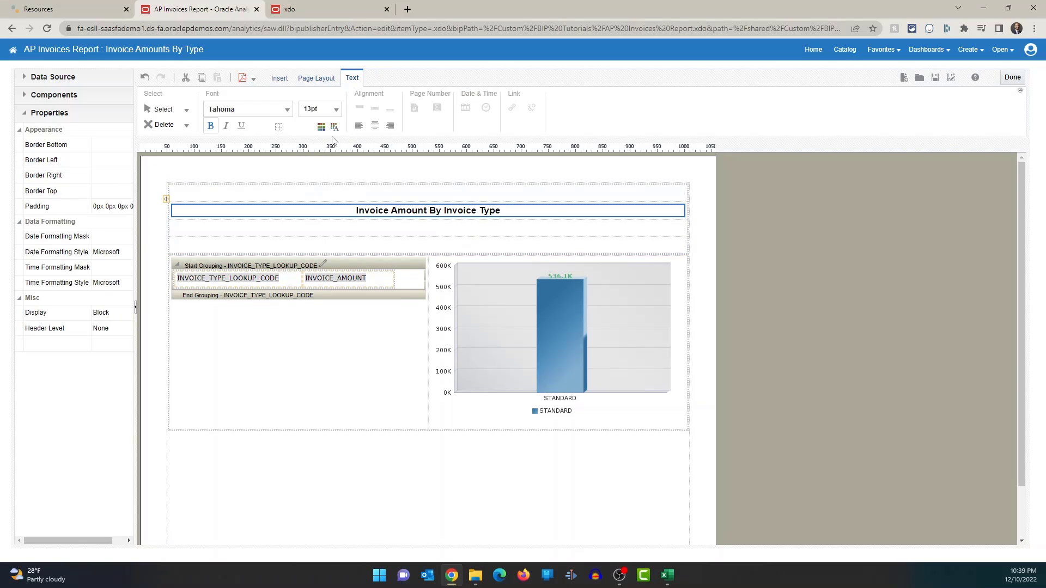
left_click(334, 127)
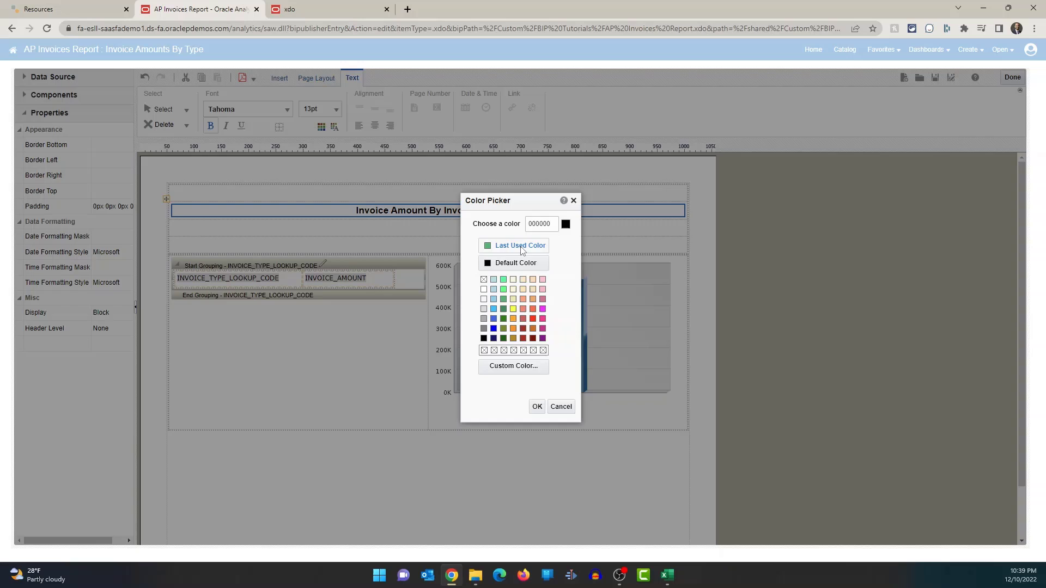
left_click(494, 338)
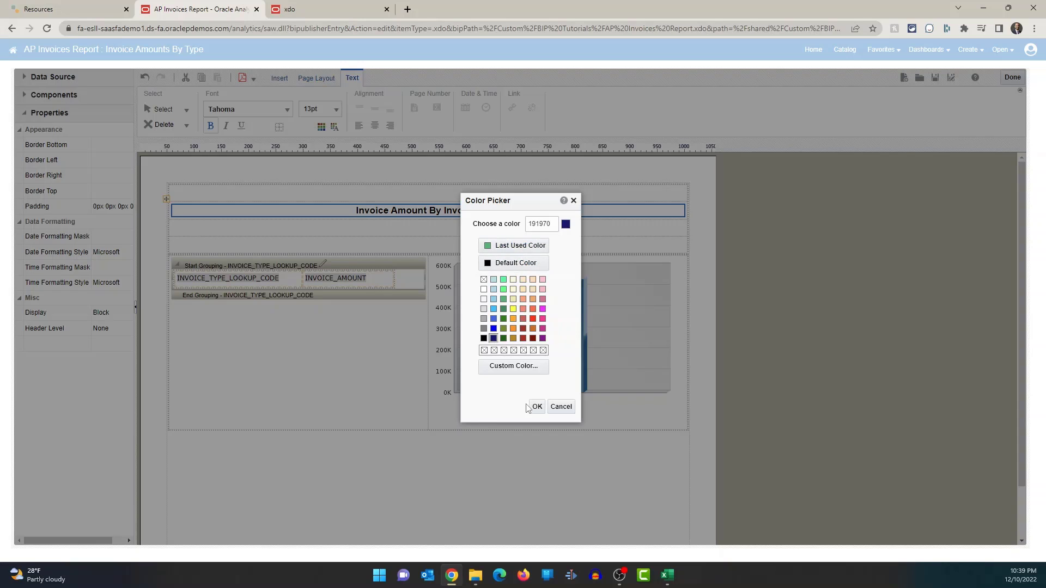
left_click(538, 406)
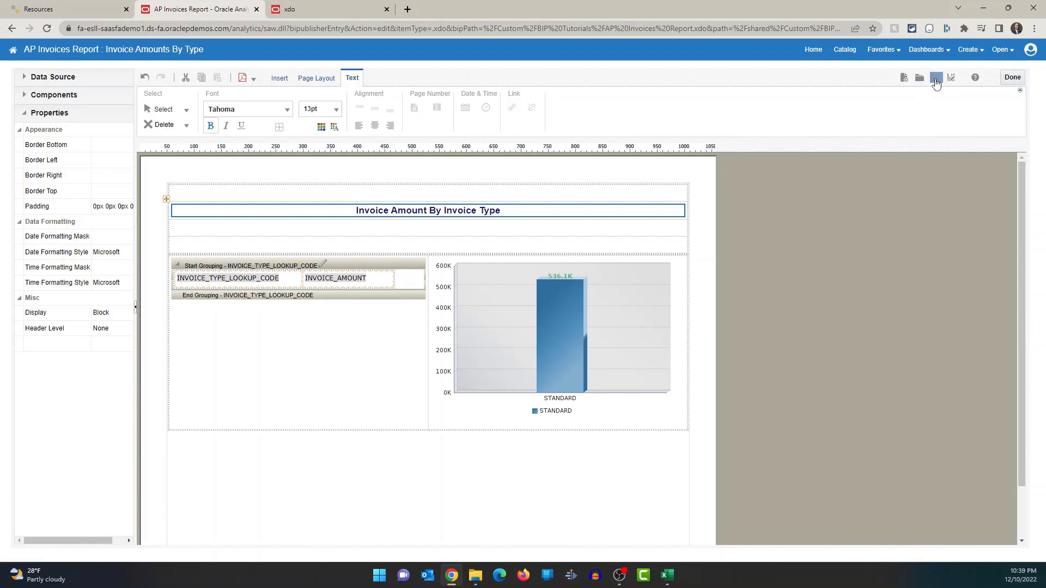
left_click(935, 77)
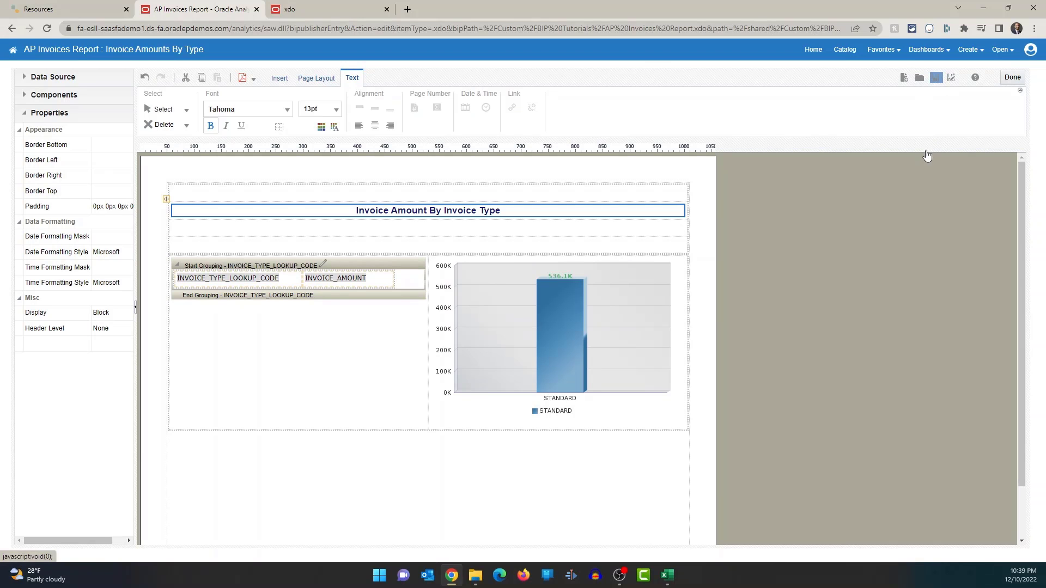
Step: Close the outdated PDF preview, then close the titled report's PDF after reviewing it
left_click(387, 10)
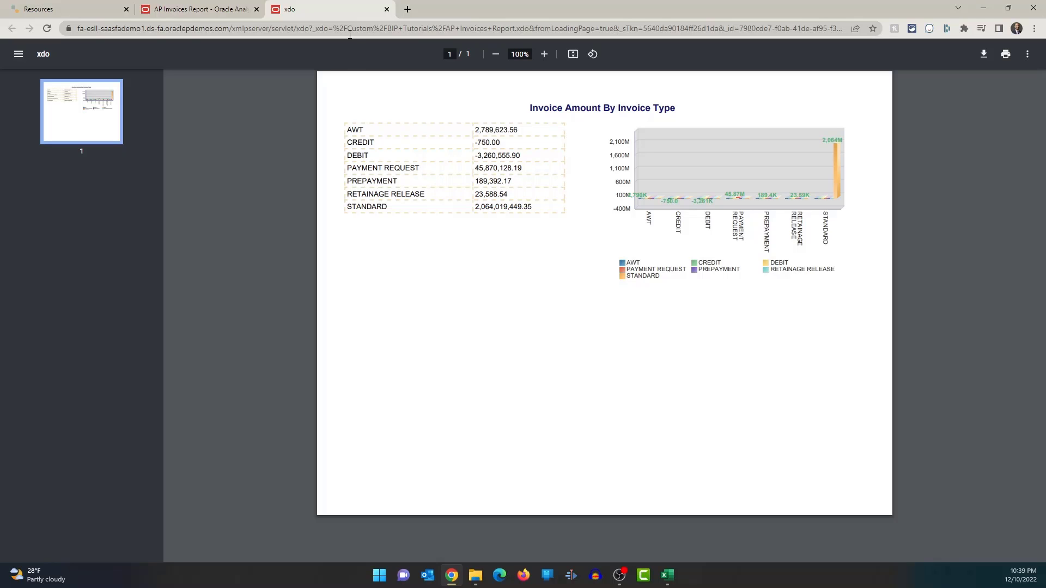
left_click(387, 9)
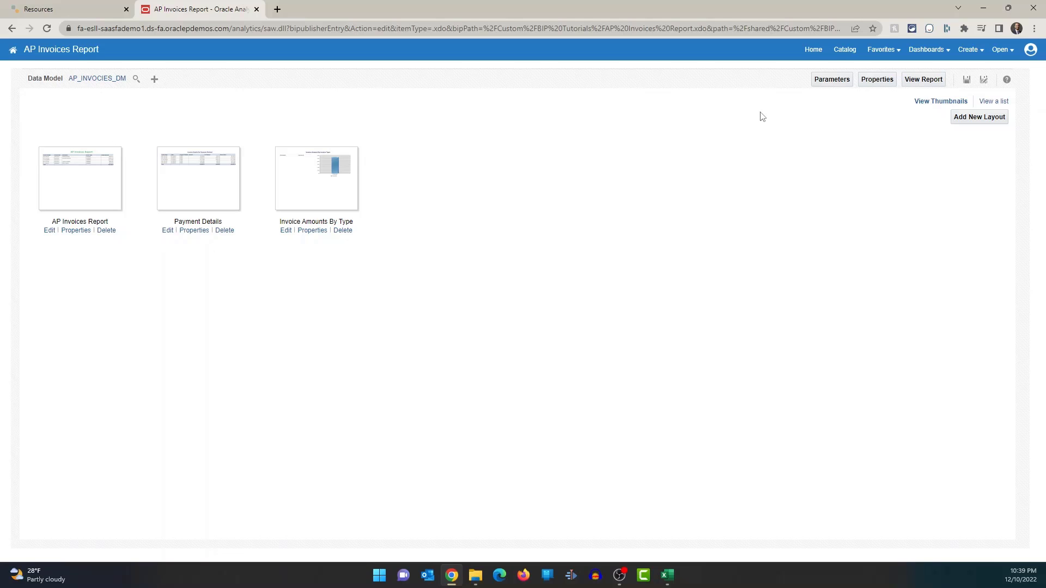
left_click(995, 101)
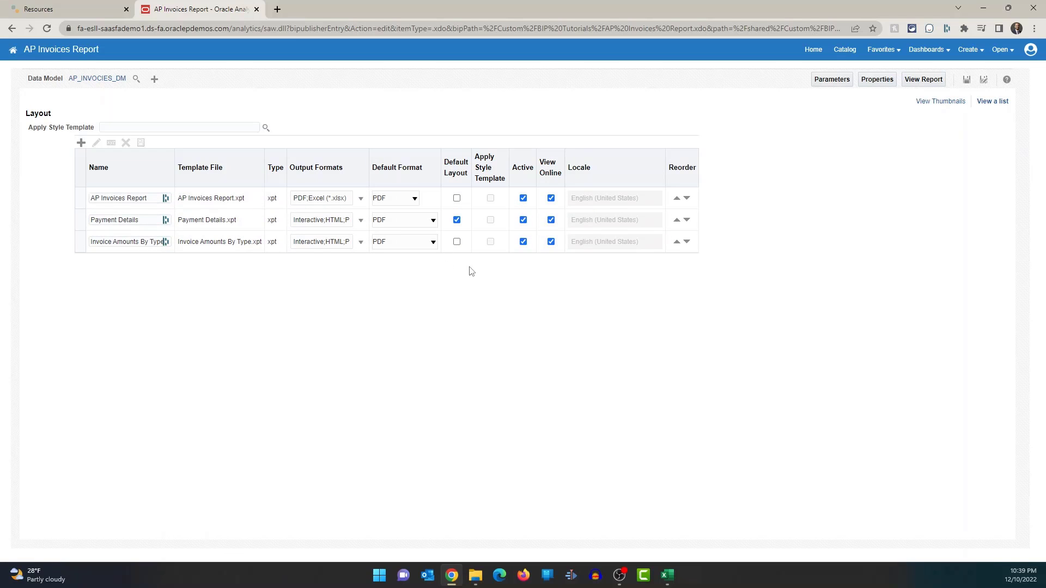
left_click(332, 221)
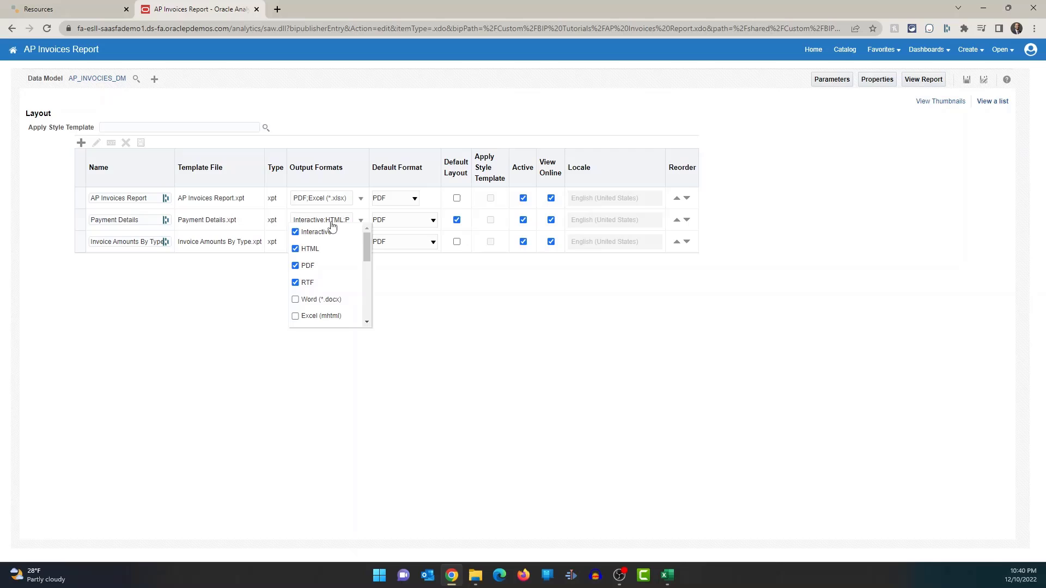
left_click(554, 324)
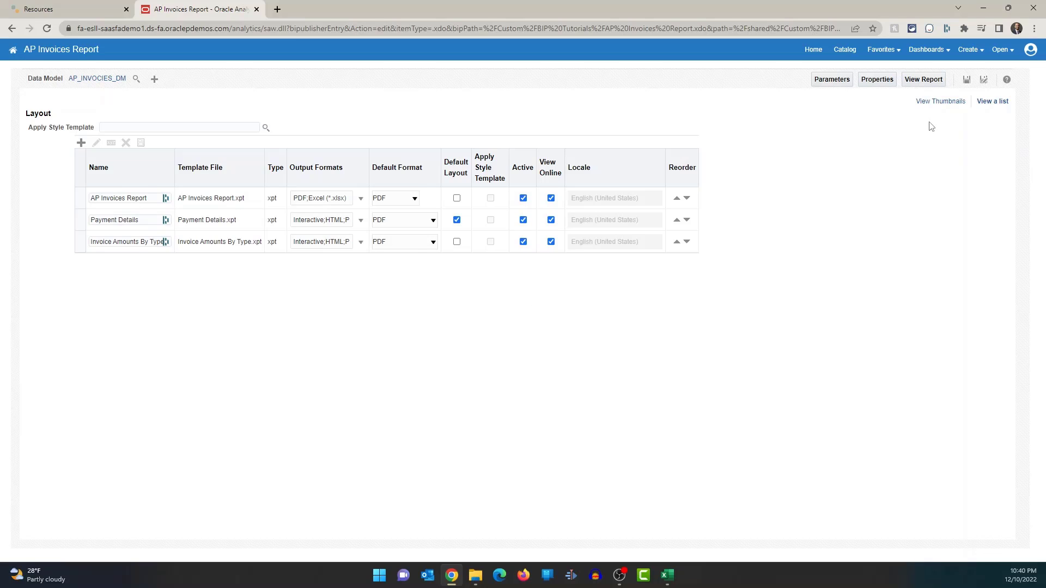
left_click(949, 102)
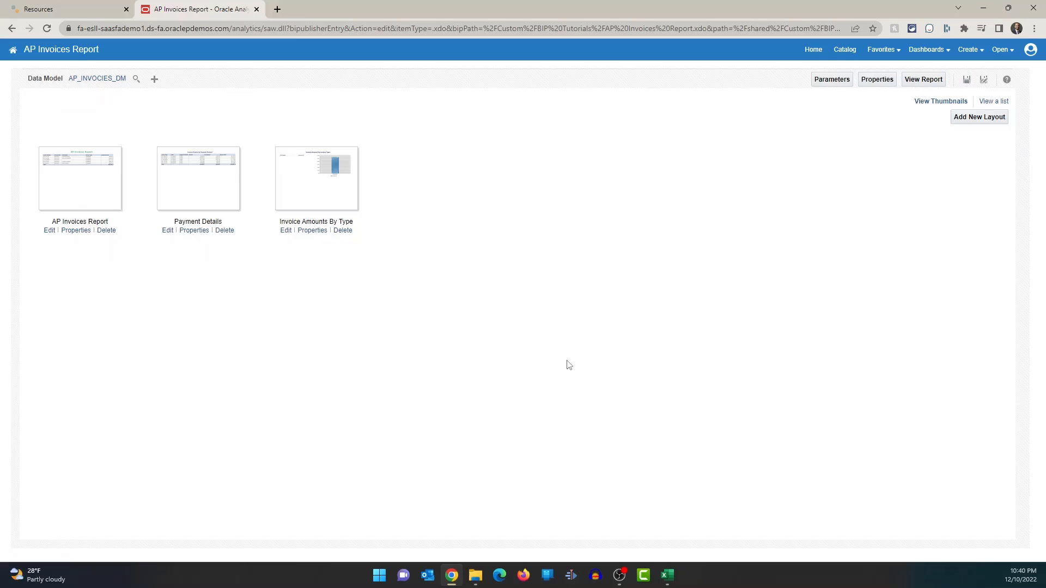